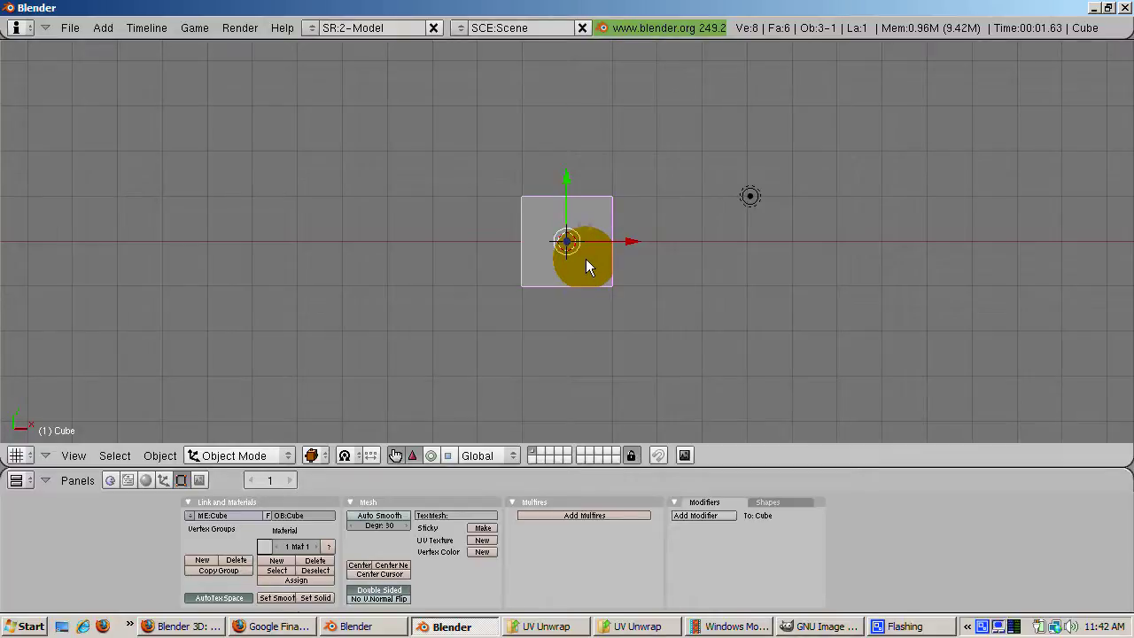
# Replace the default cube with an ico sphere of subdivision 2 and radius 1.00
pyautogui.press('Delete')
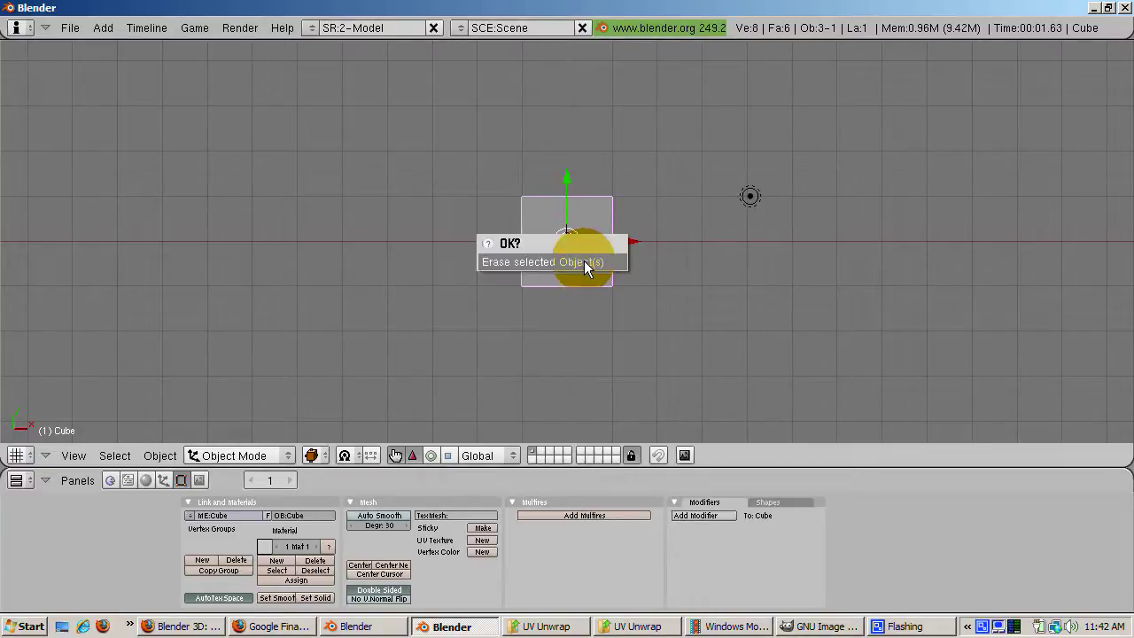
pyautogui.click(584, 262)
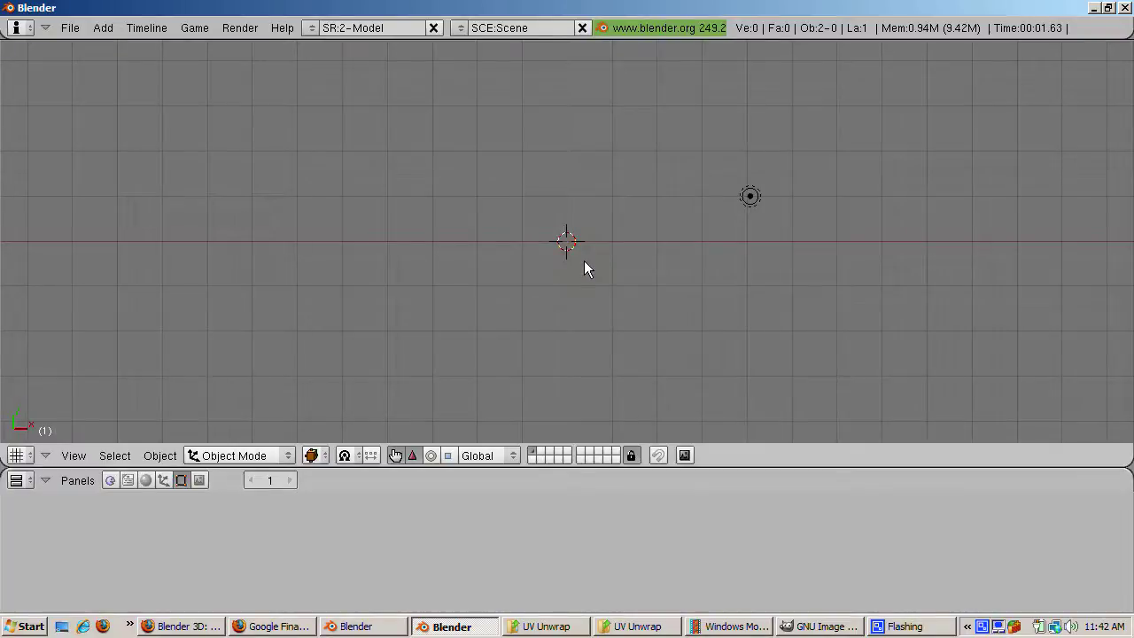
pyautogui.press('space')
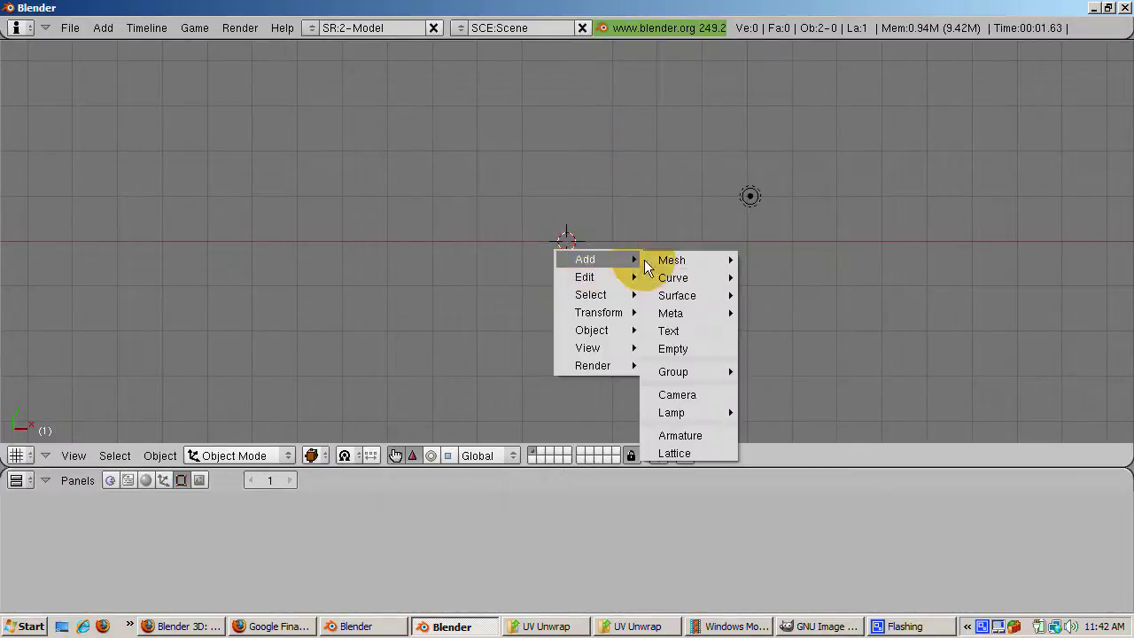
pyautogui.moveTo(677, 260)
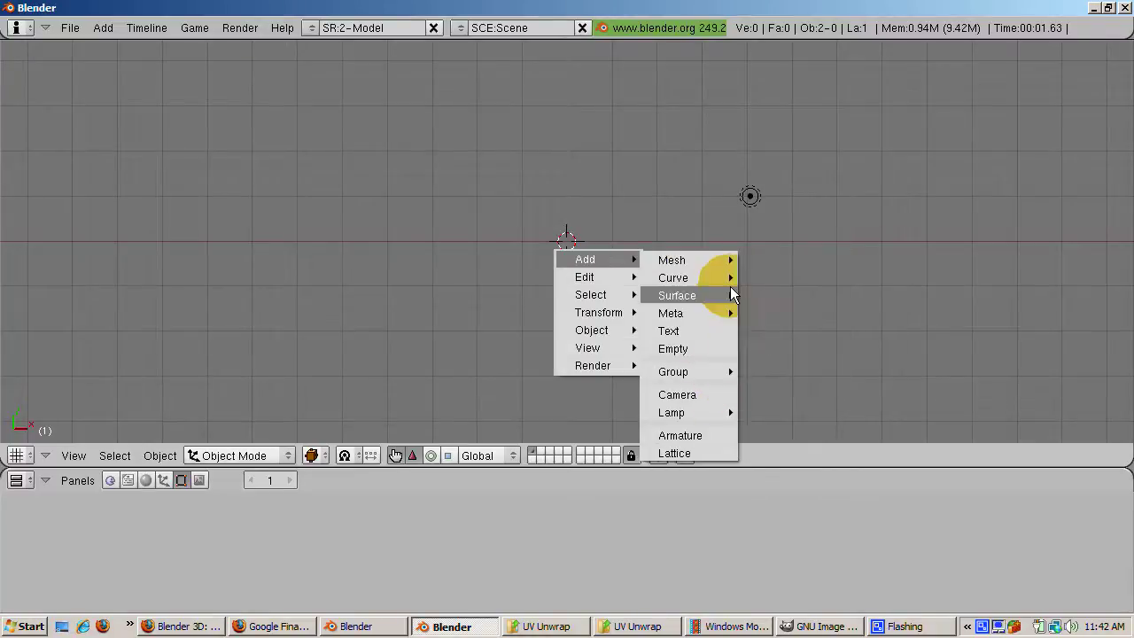
pyautogui.click(764, 331)
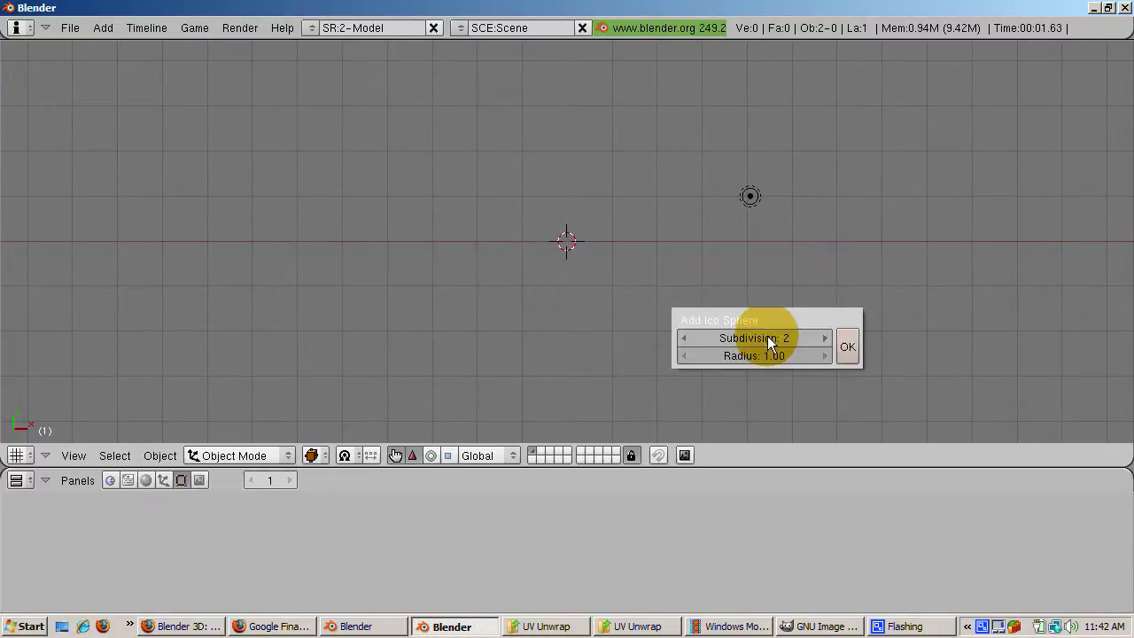
pyautogui.click(846, 352)
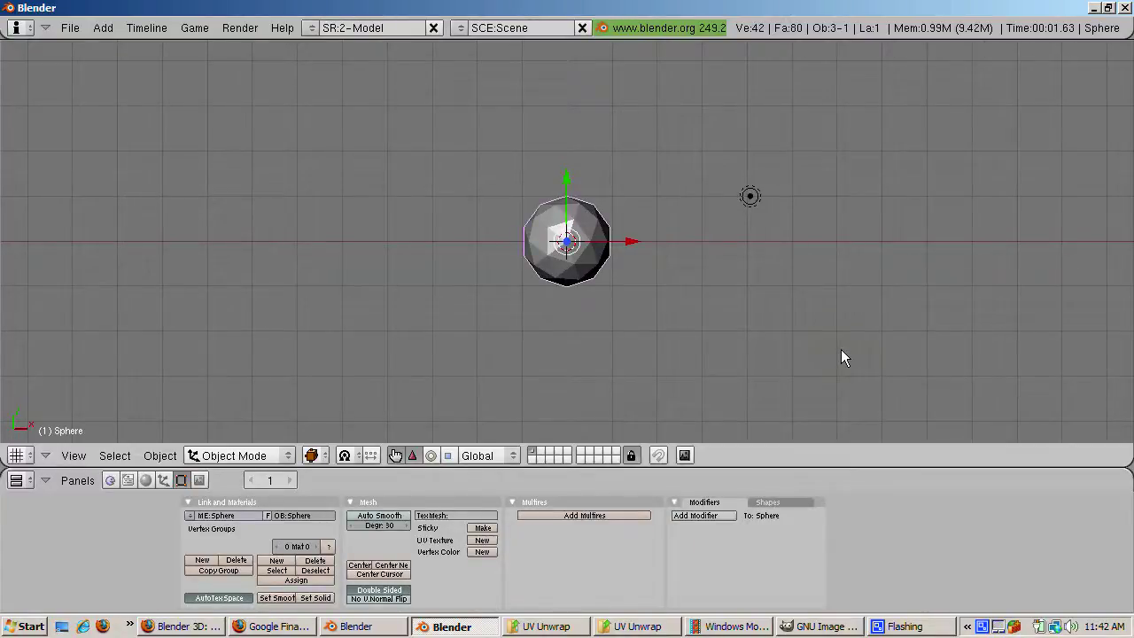
# Scale the ico sphere uniformly by a factor of 3
pyautogui.press('s')
pyautogui.press('3')
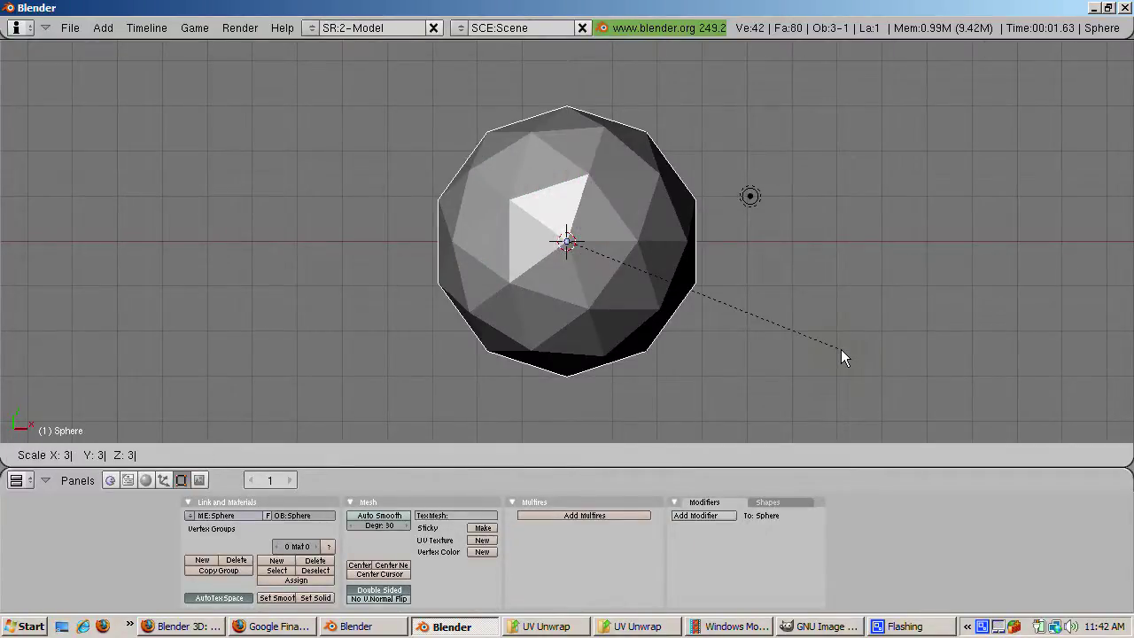
pyautogui.press('Return')
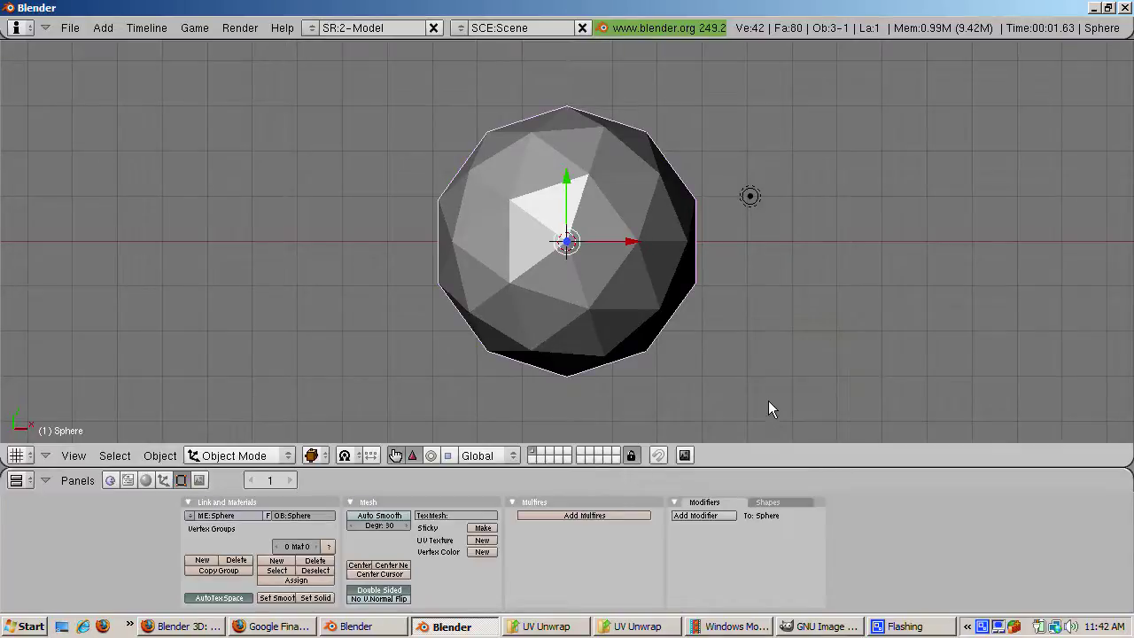
# Apply smooth shading to the sphere and add a Catmull-Clark Subsurf modifier with Levels set to 2
pyautogui.click(278, 599)
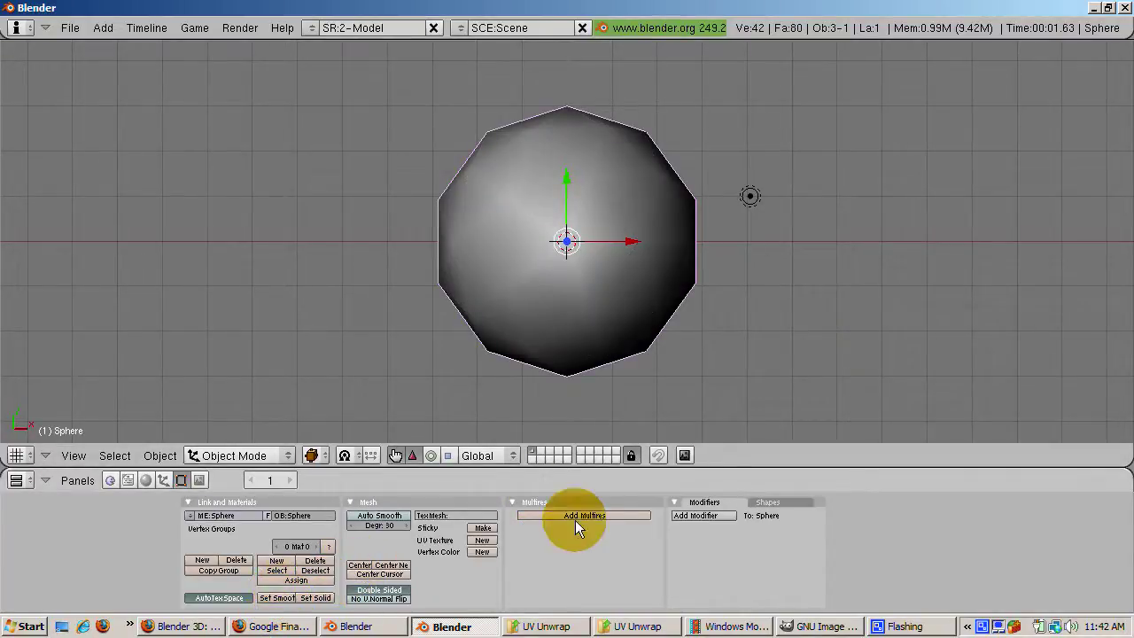
pyautogui.click(689, 515)
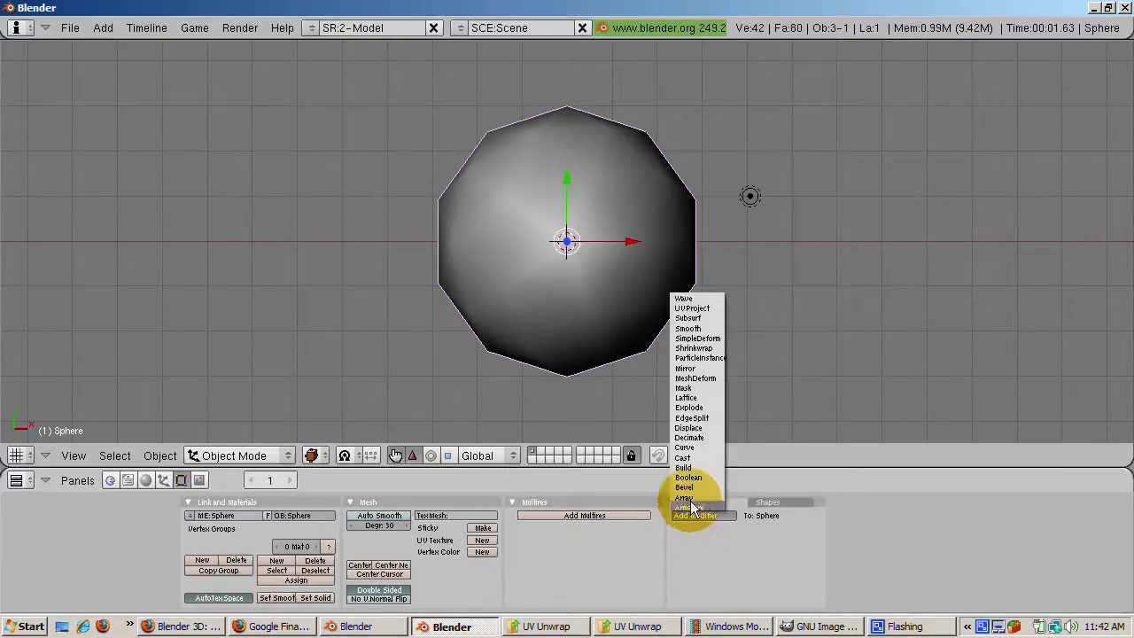
pyautogui.click(704, 321)
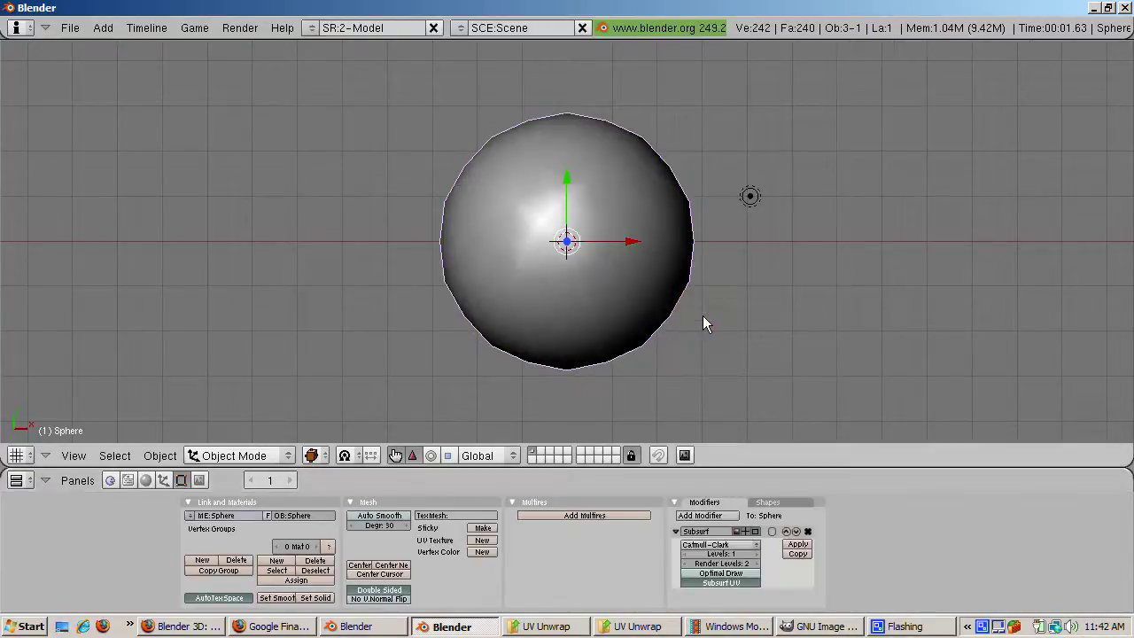
pyautogui.click(757, 553)
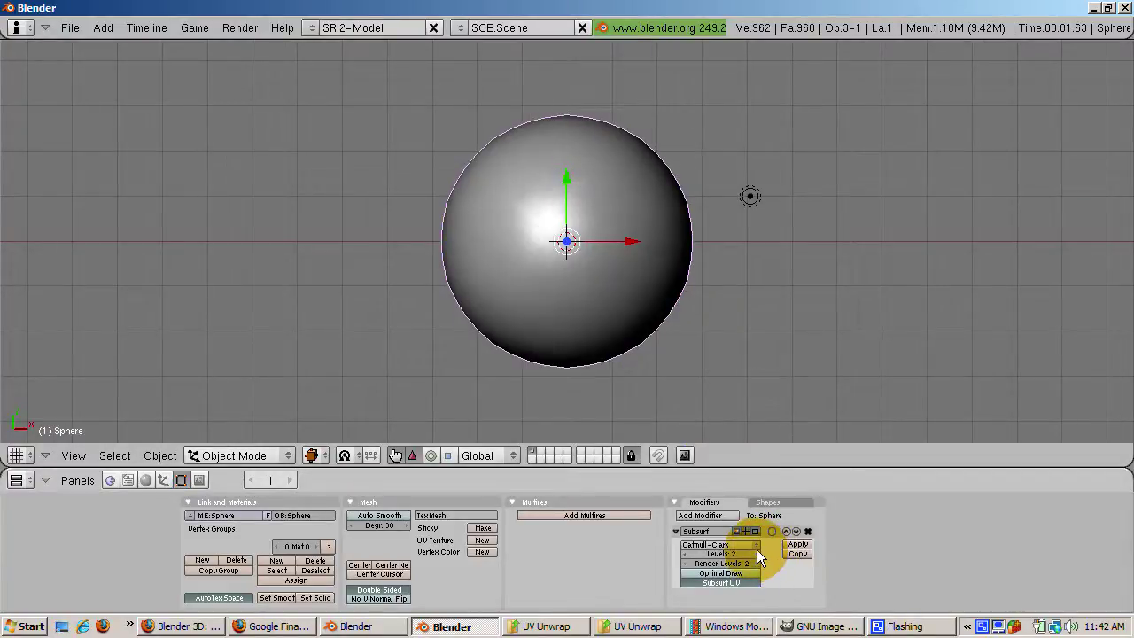
# Hide the 3D transform manipulator on the sphere
pyautogui.scroll(-3, 761, 504)
pyautogui.scroll(-1, 761, 504)
pyautogui.click(811, 255)
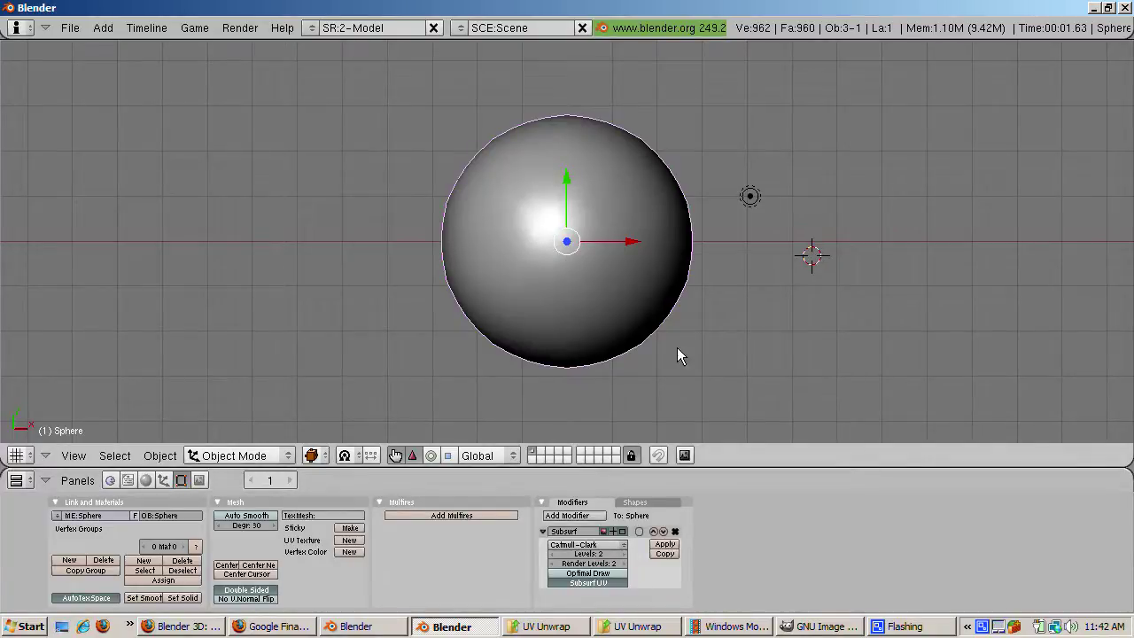
pyautogui.click(413, 455)
pyautogui.click(393, 455)
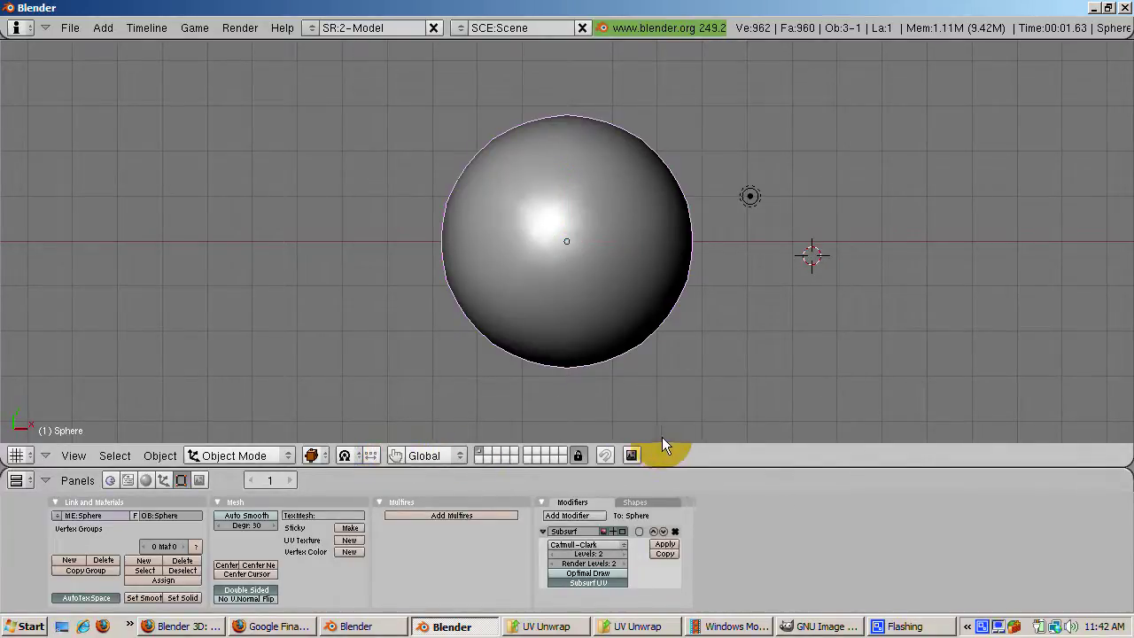
# Split the 3D view vertically, turn the new right-hand area into a UV/Image Editor, and widen it
pyautogui.rightClick(799, 467)
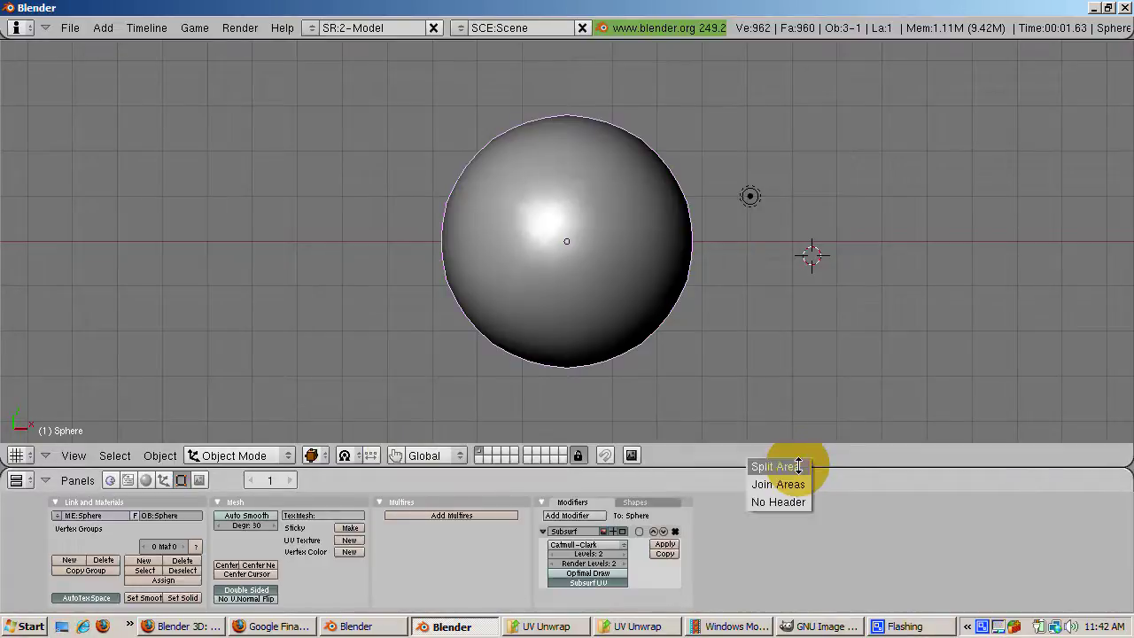
pyautogui.click(799, 467)
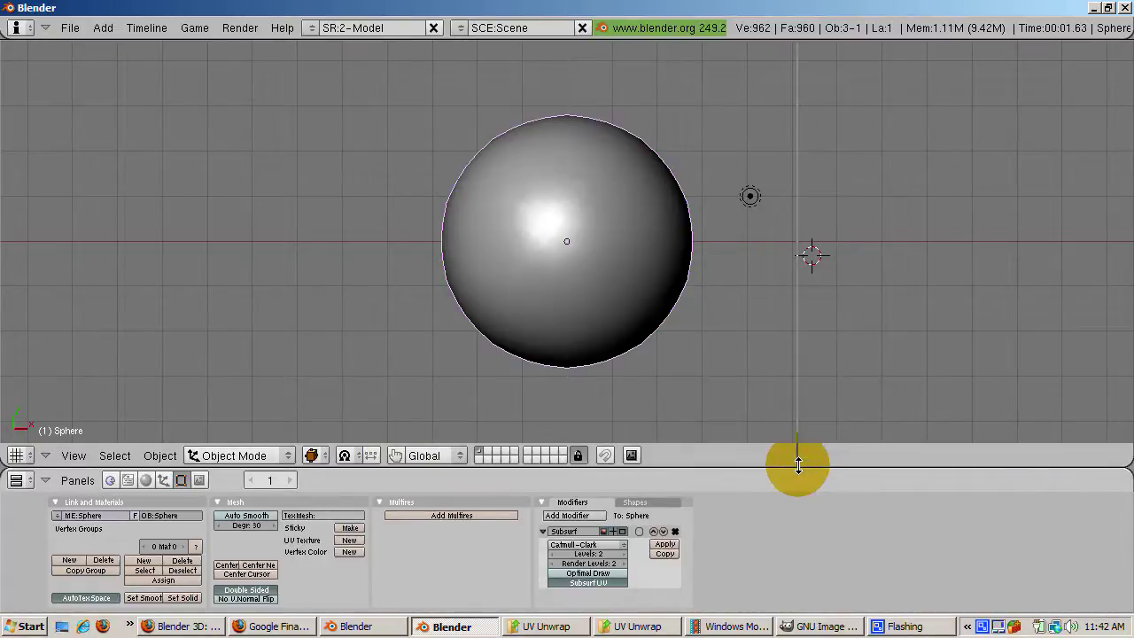
pyautogui.click(735, 455)
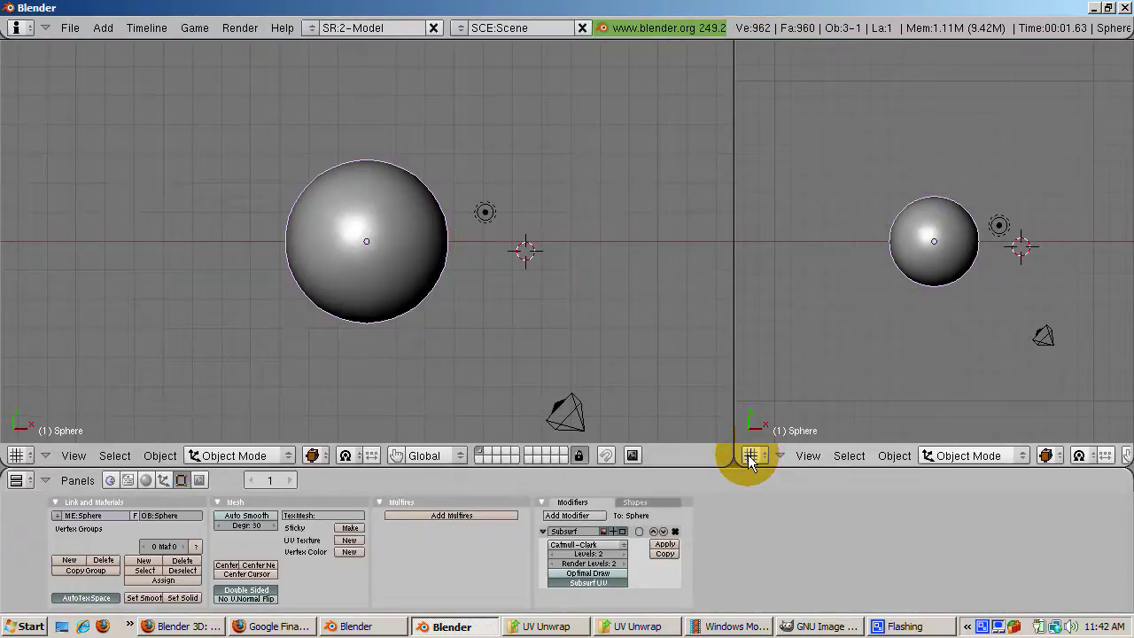
pyautogui.click(750, 457)
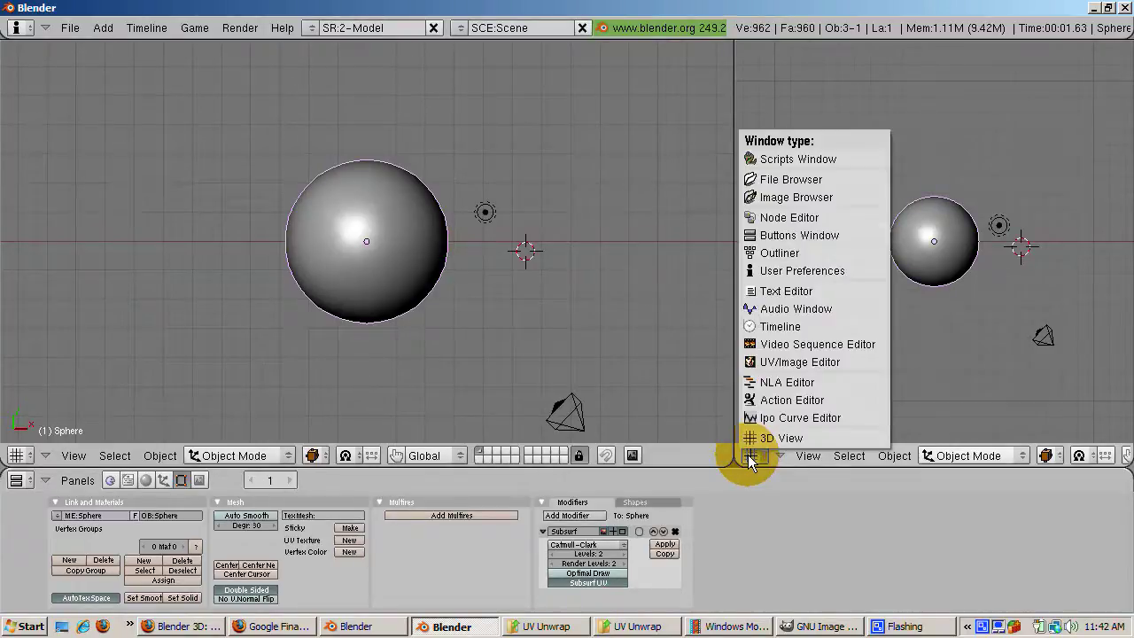
pyautogui.click(766, 369)
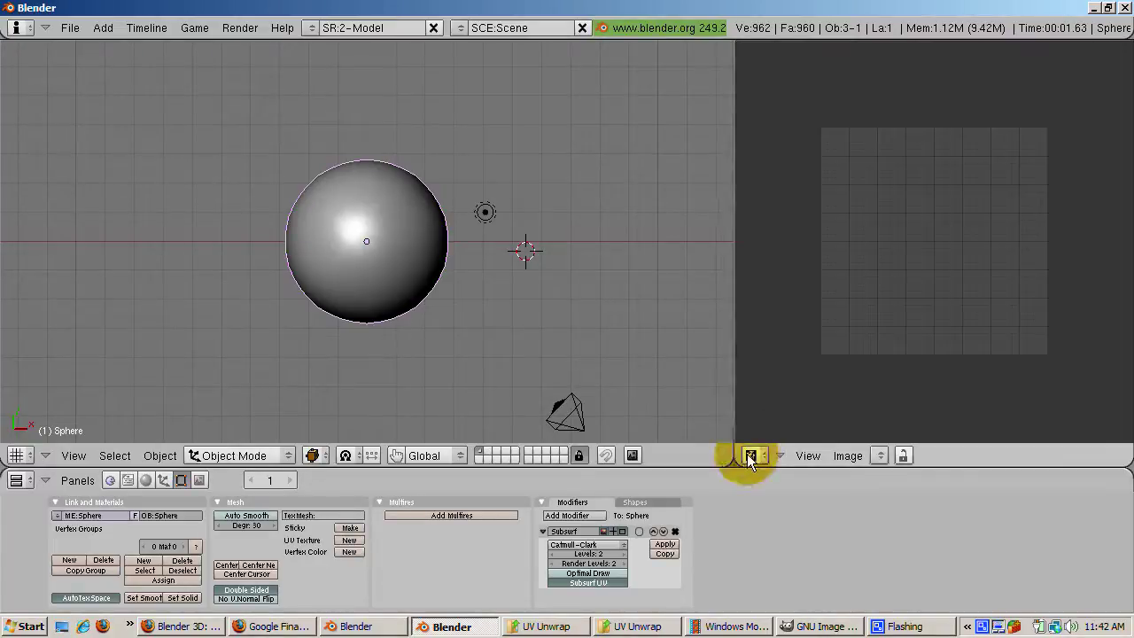
pyautogui.moveTo(731, 429); pyautogui.dragTo(655, 439)
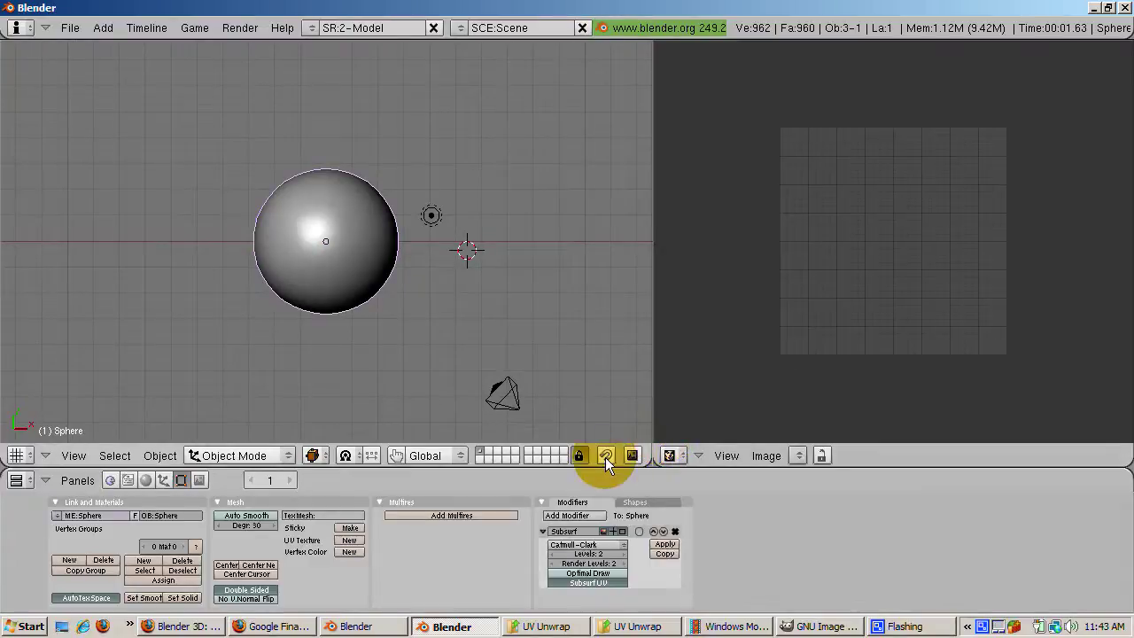
# Enable the View Name display in the user preferences and collapse the preferences area again
pyautogui.click(256, 35)
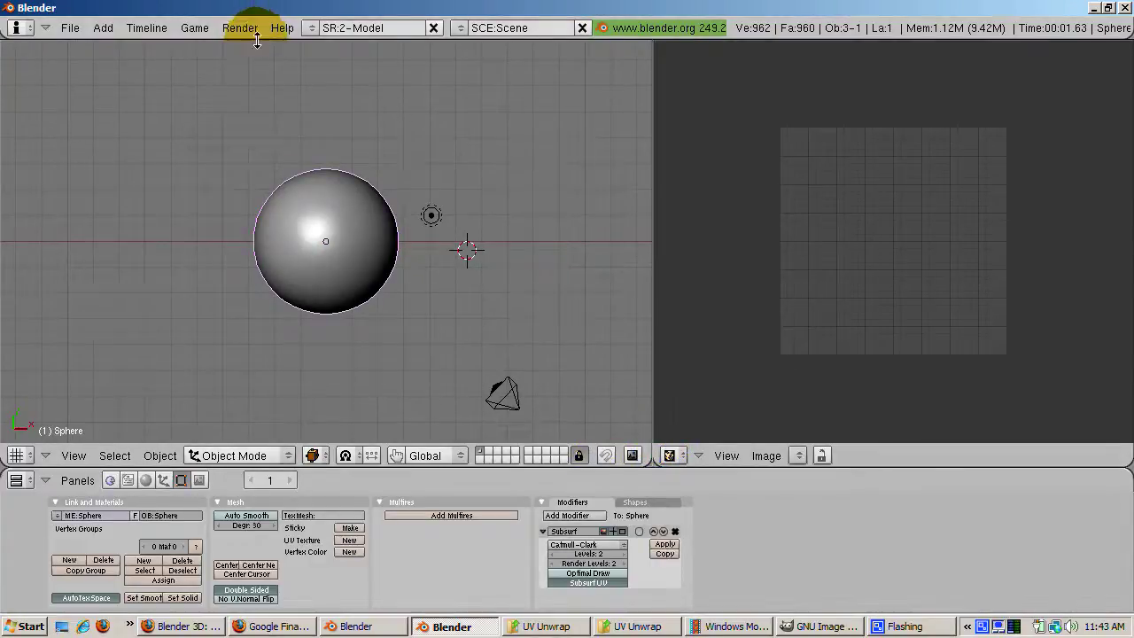
pyautogui.moveTo(256, 42); pyautogui.dragTo(157, 152)
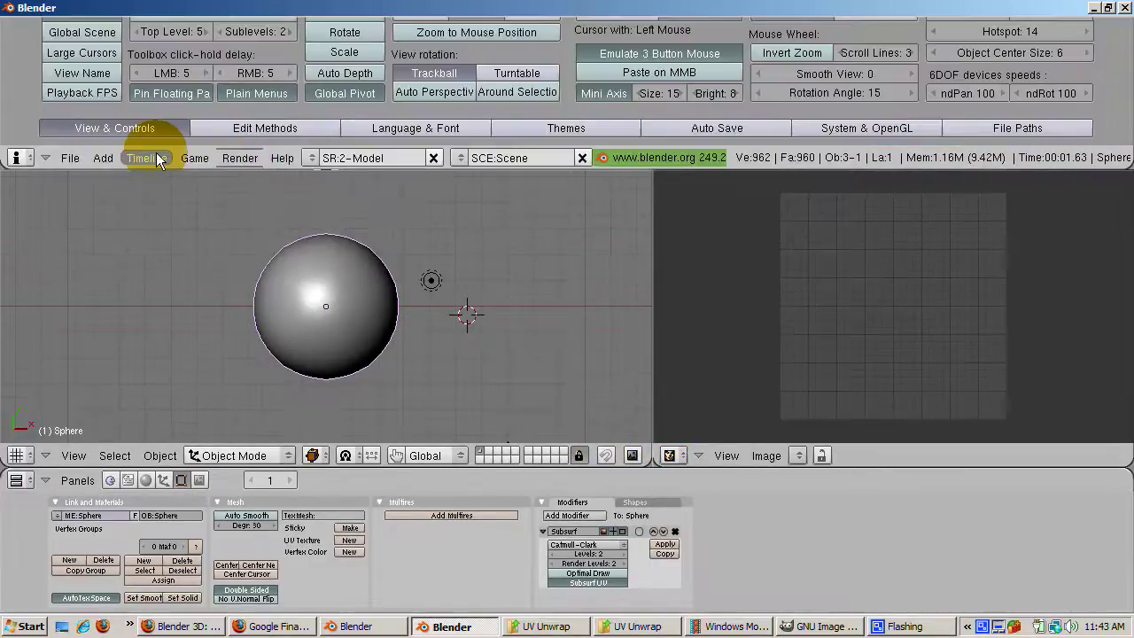
pyautogui.click(97, 75)
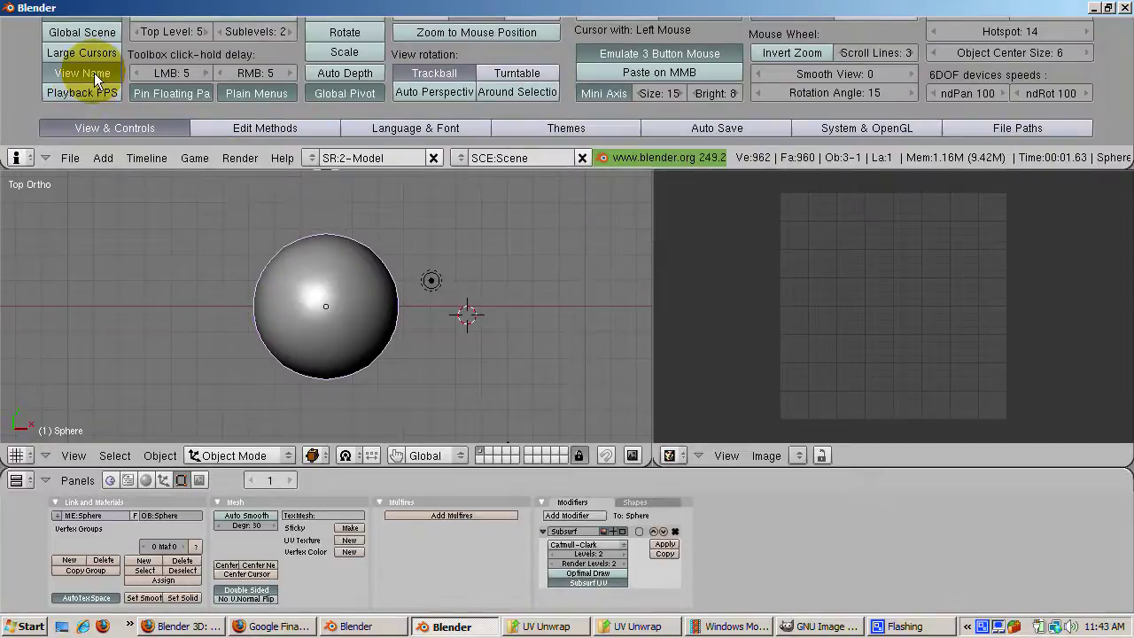
pyautogui.click(172, 165)
pyautogui.moveTo(171, 166); pyautogui.dragTo(157, 30)
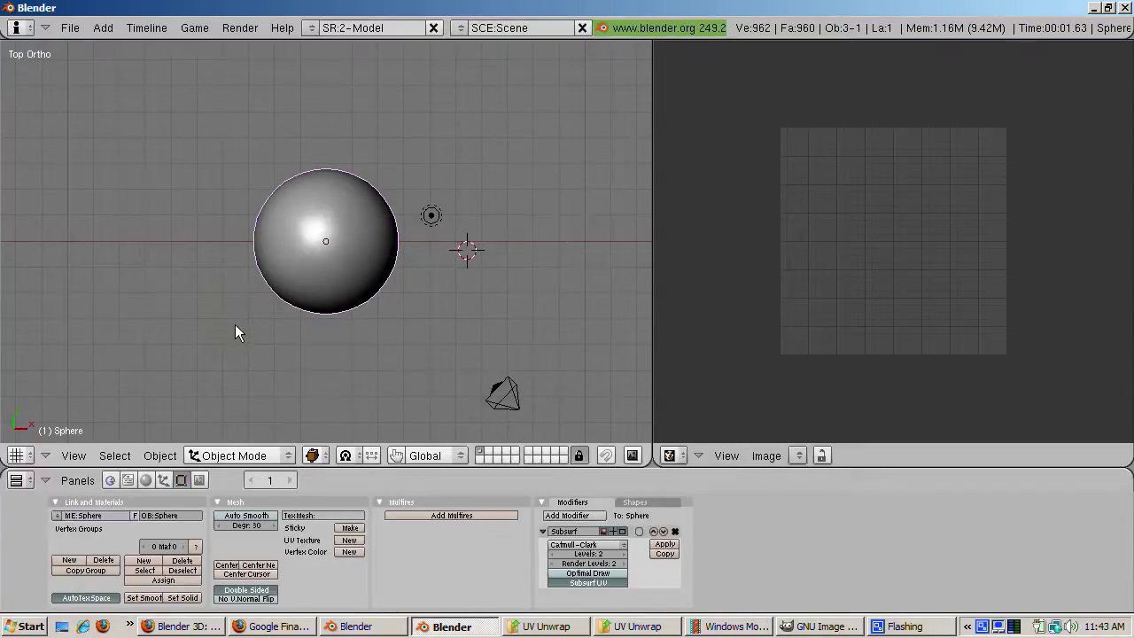
# Enter Edit Mode on the sphere with nothing selected and show it in wireframe
pyautogui.press('Tab')
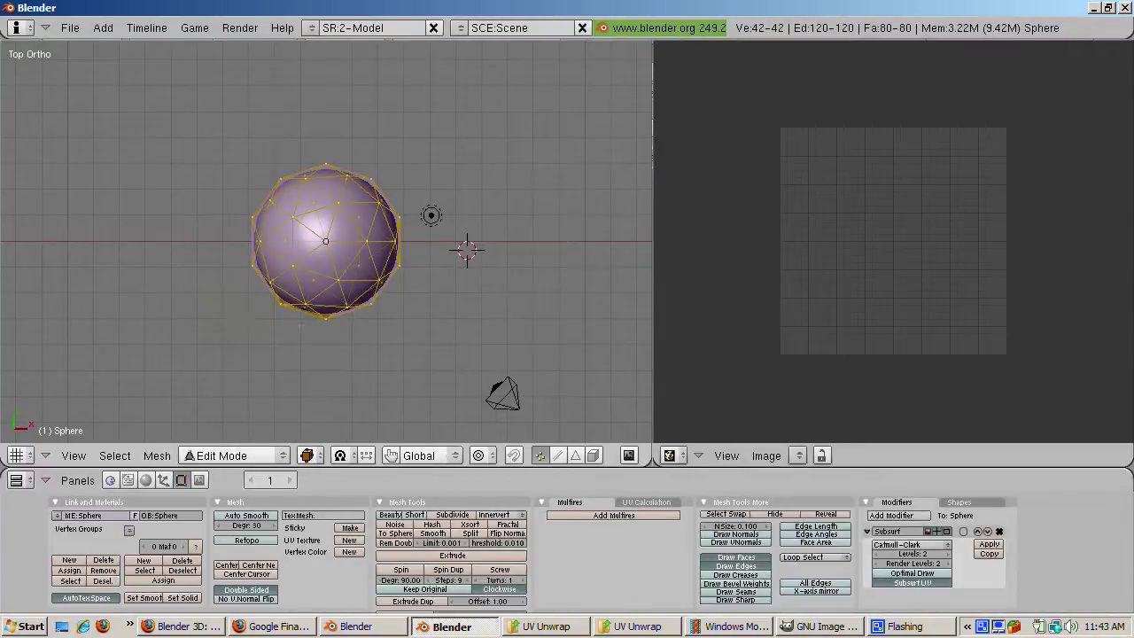
pyautogui.press('a')
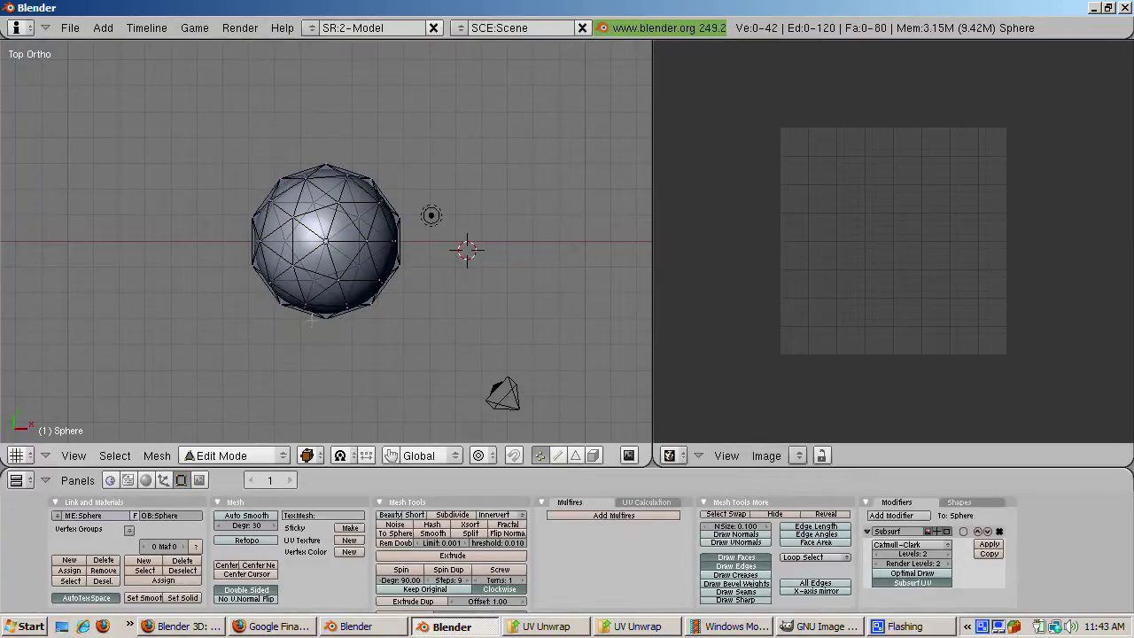
pyautogui.press('z')
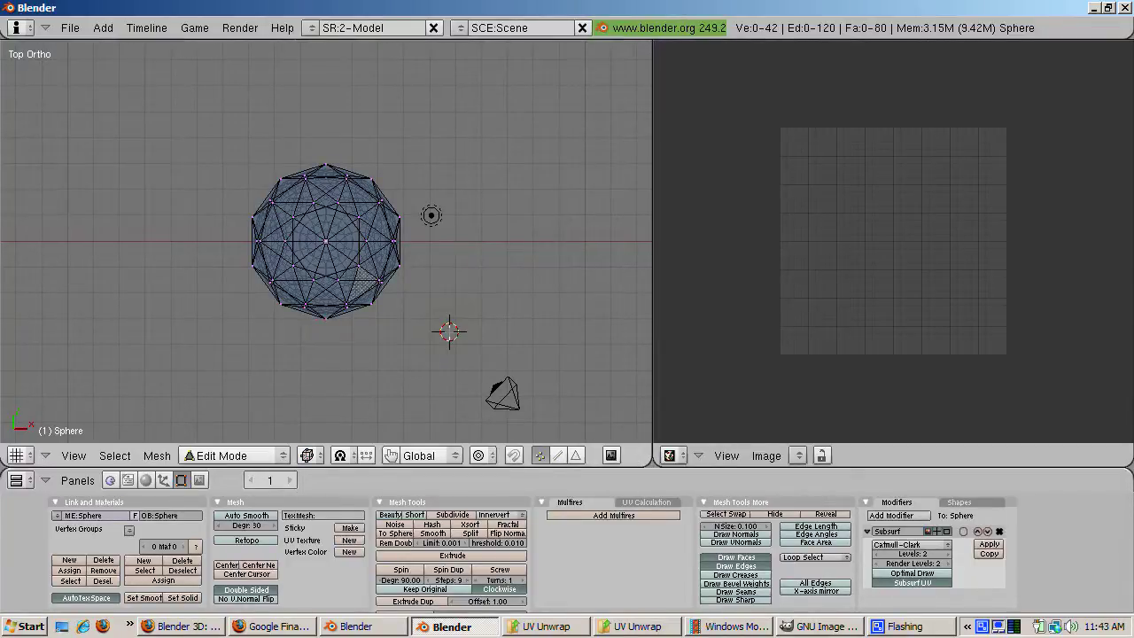
# Select the ring of vertices around the sphere's equator from the right side view and mark it as a seam
pyautogui.press('KP_3')
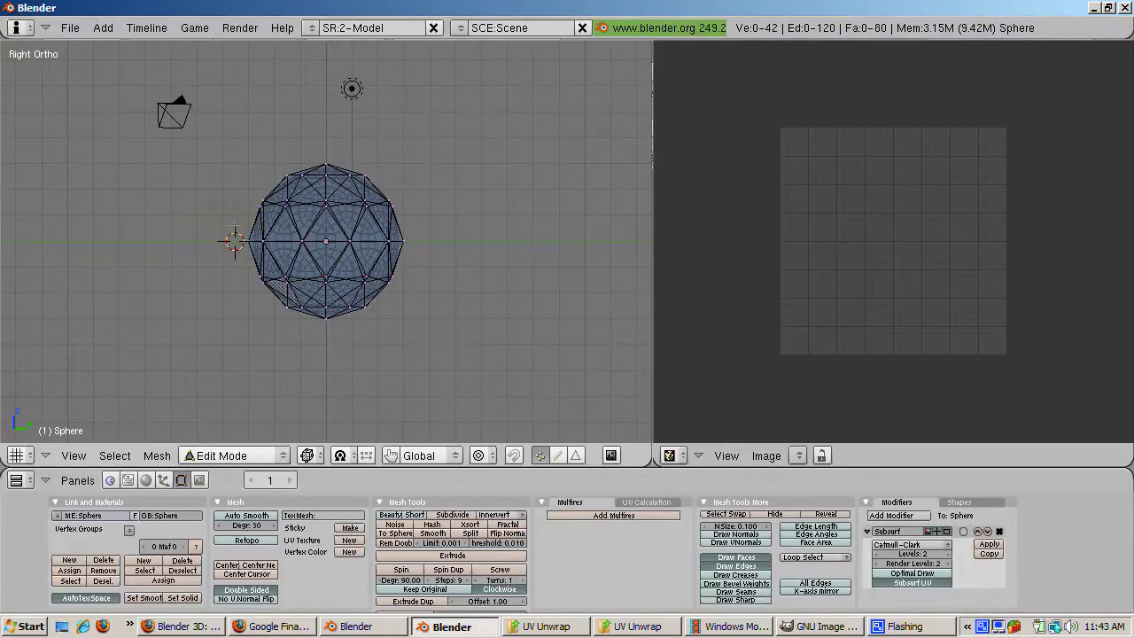
pyautogui.click(233, 226)
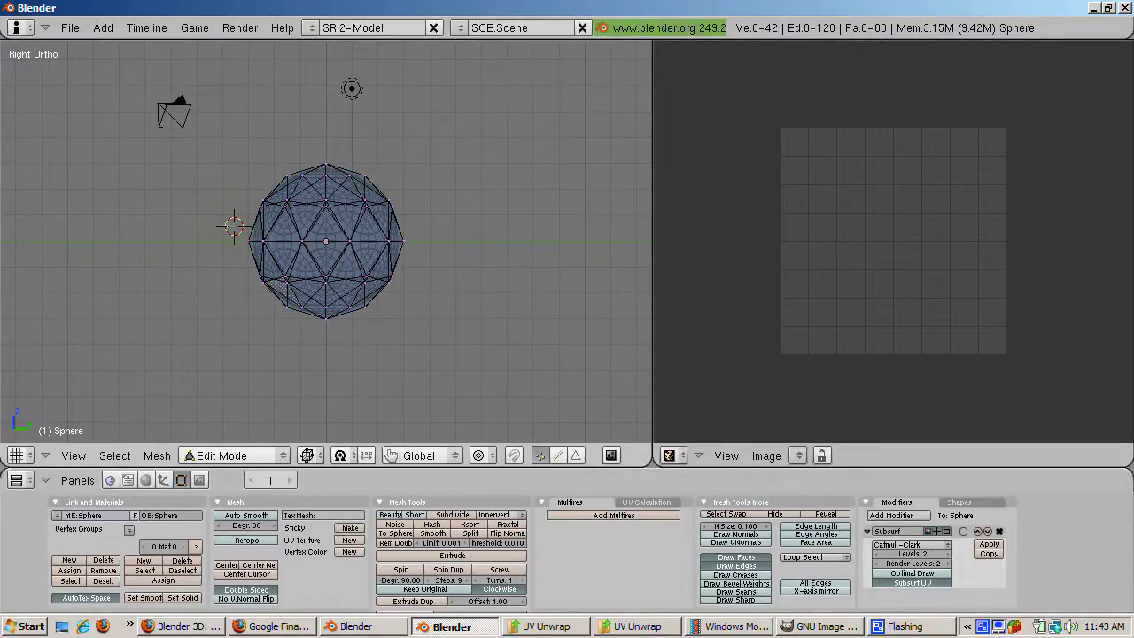
pyautogui.press('g')
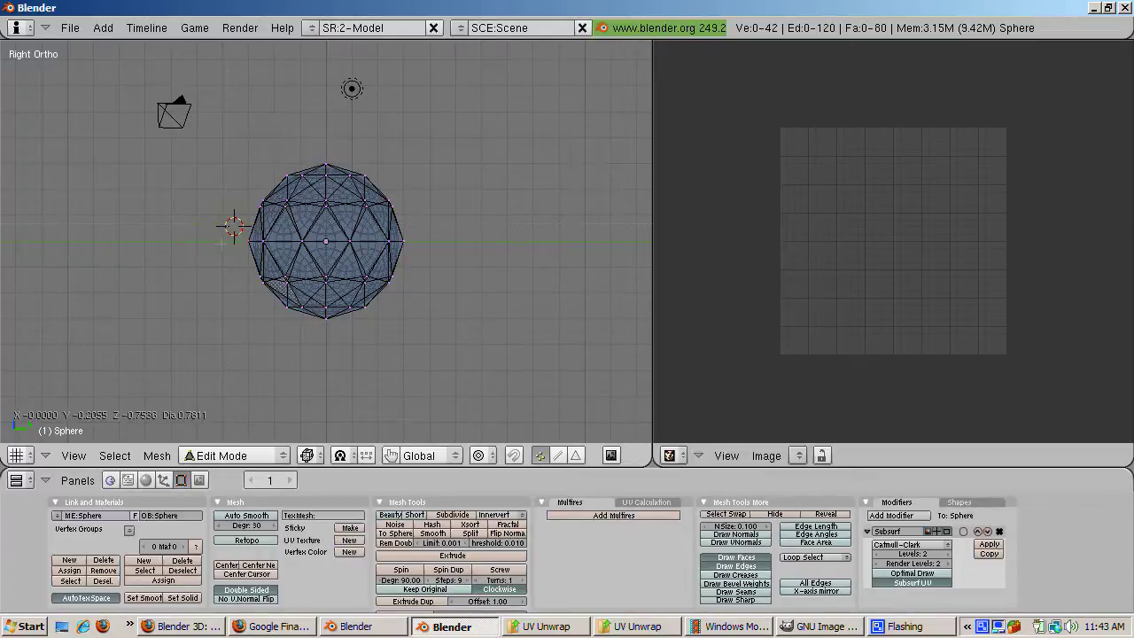
pyautogui.keyDown('alt'); pyautogui.rightClick(456, 266); pyautogui.keyUp('alt')
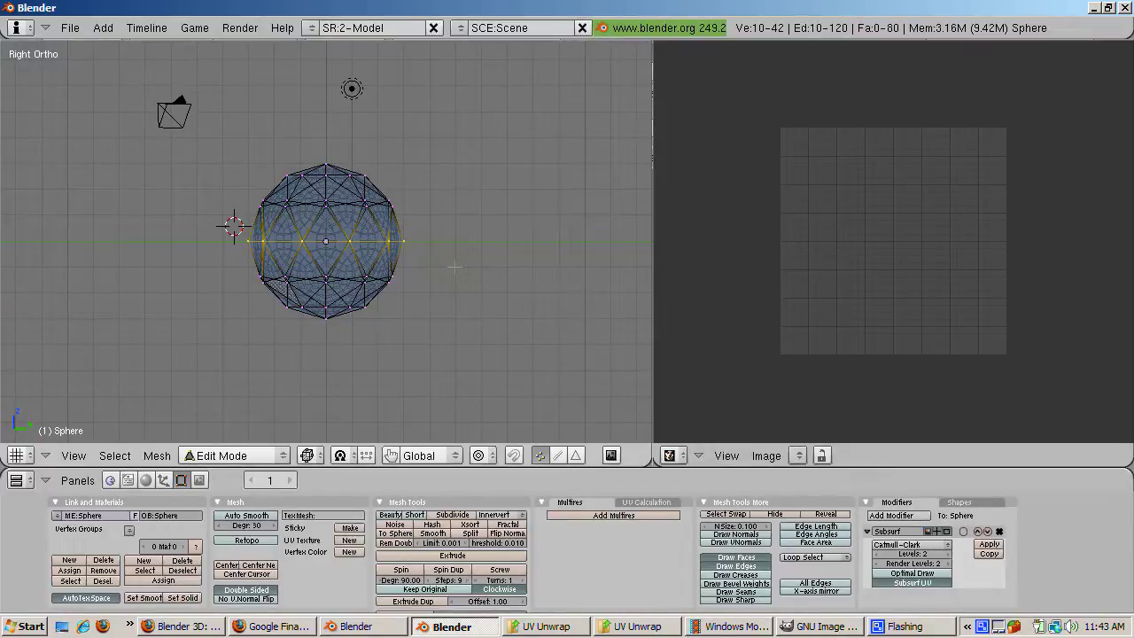
pyautogui.hotkey('ctrl', 'e')
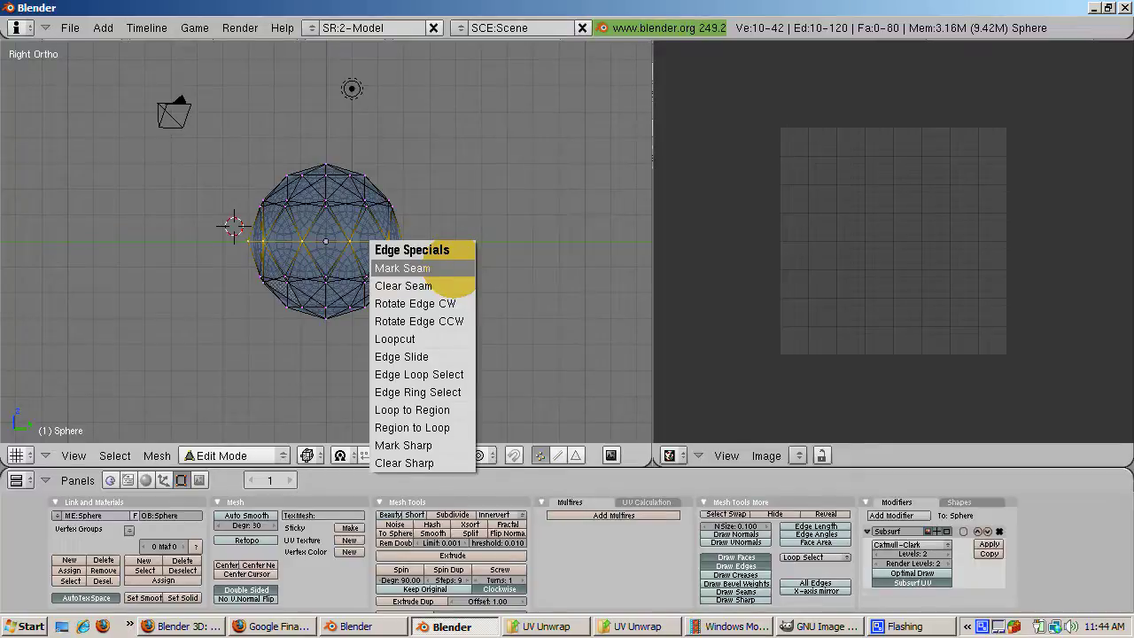
pyautogui.click(455, 268)
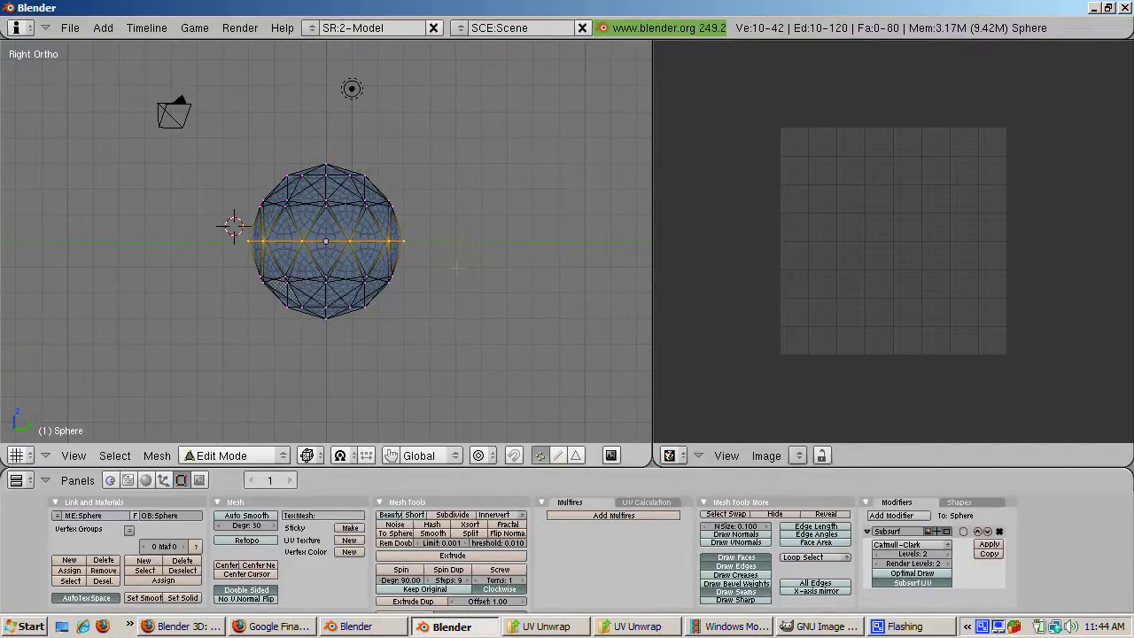
# Select all of the sphere's vertices and unwrap the mesh along its seam
pyautogui.press('a')
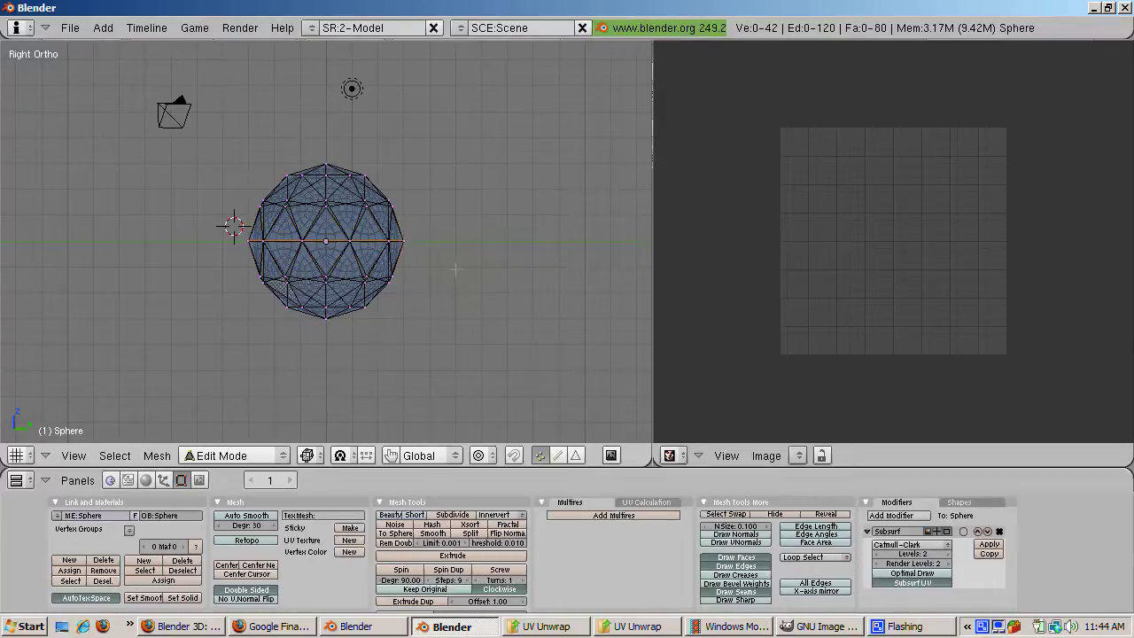
pyautogui.press('a')
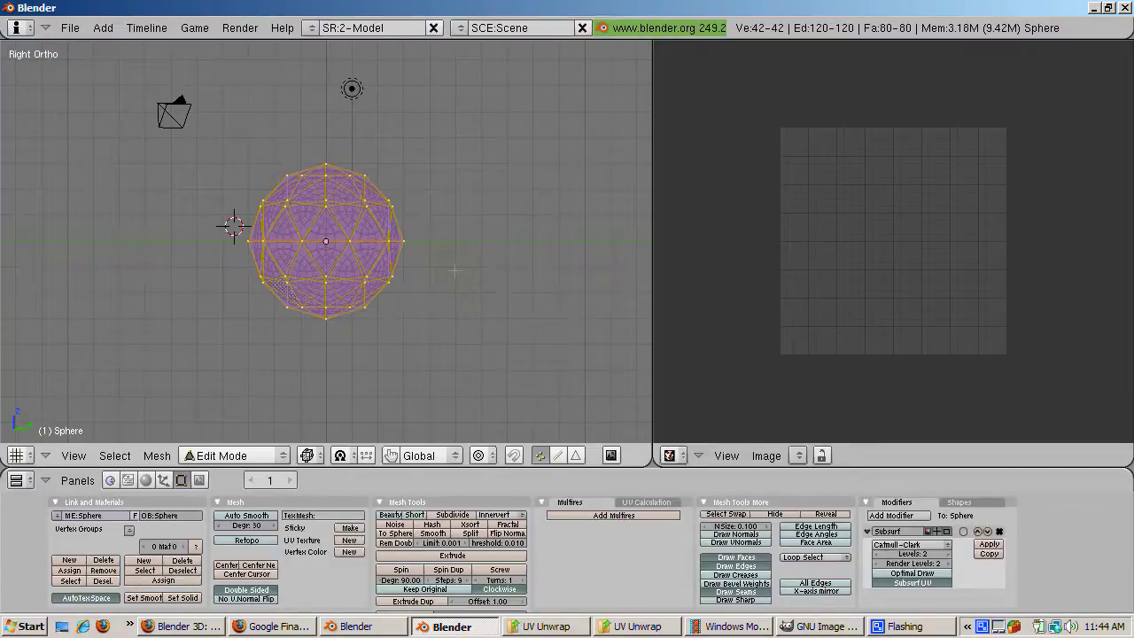
pyautogui.press('u')
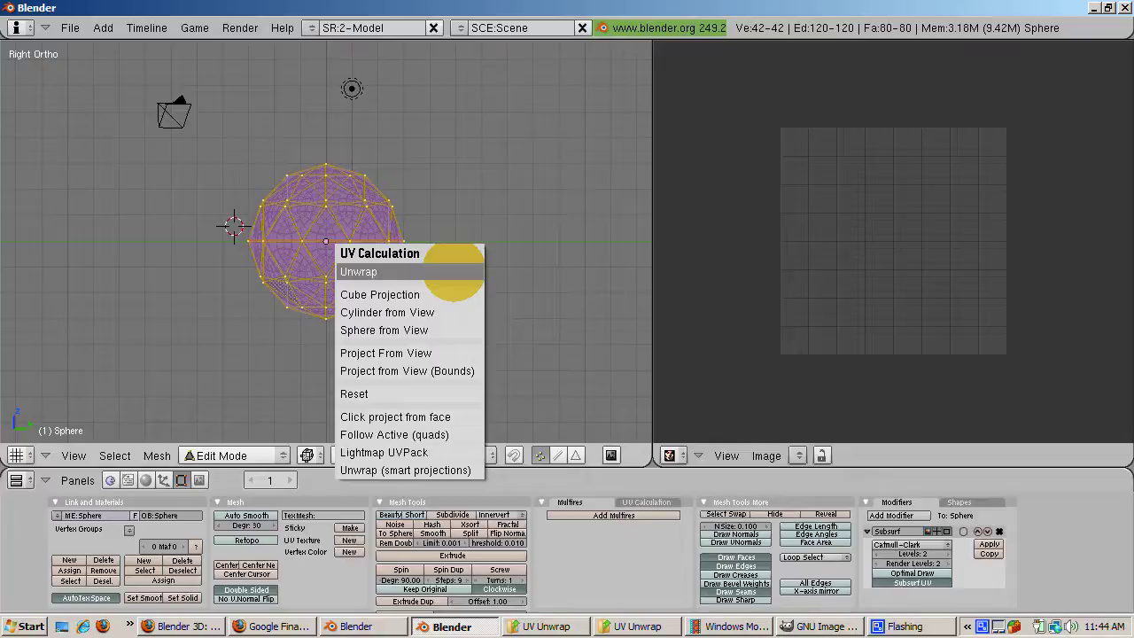
pyautogui.click(452, 271)
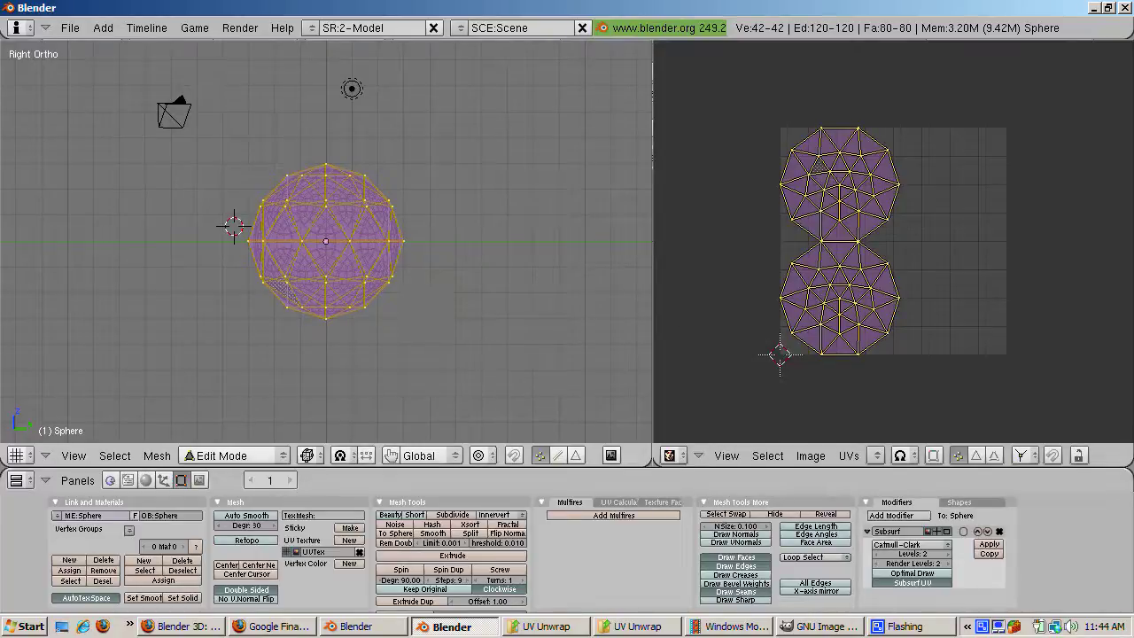
# Run the Save UV Face Layout script with size 512 and wire 1, keeping its other export options
pyautogui.click(847, 457)
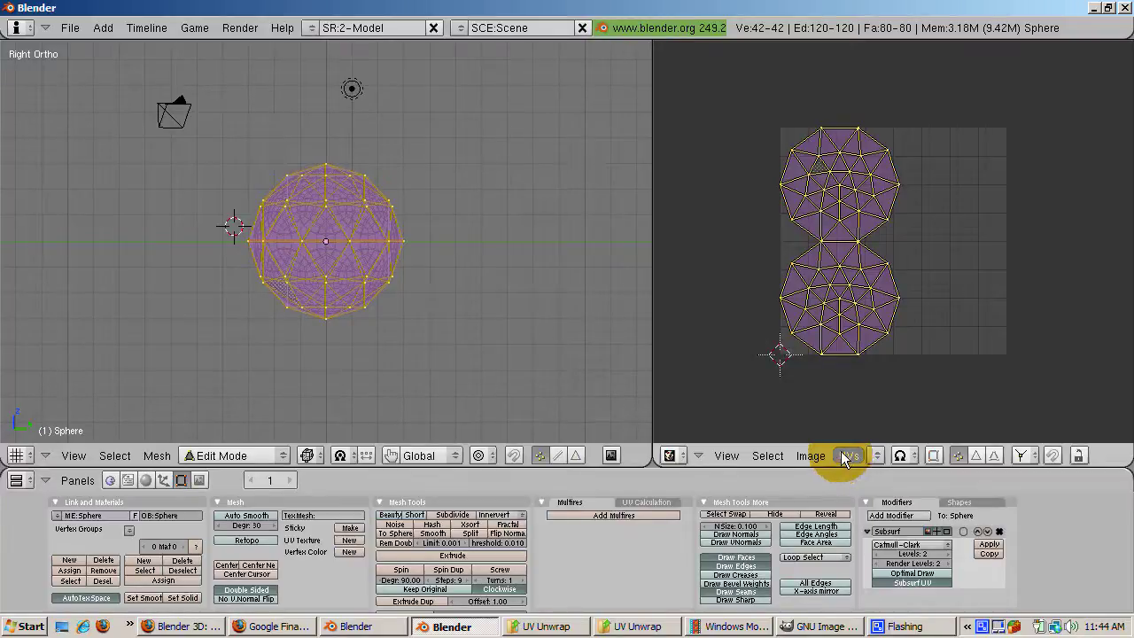
pyautogui.click(845, 456)
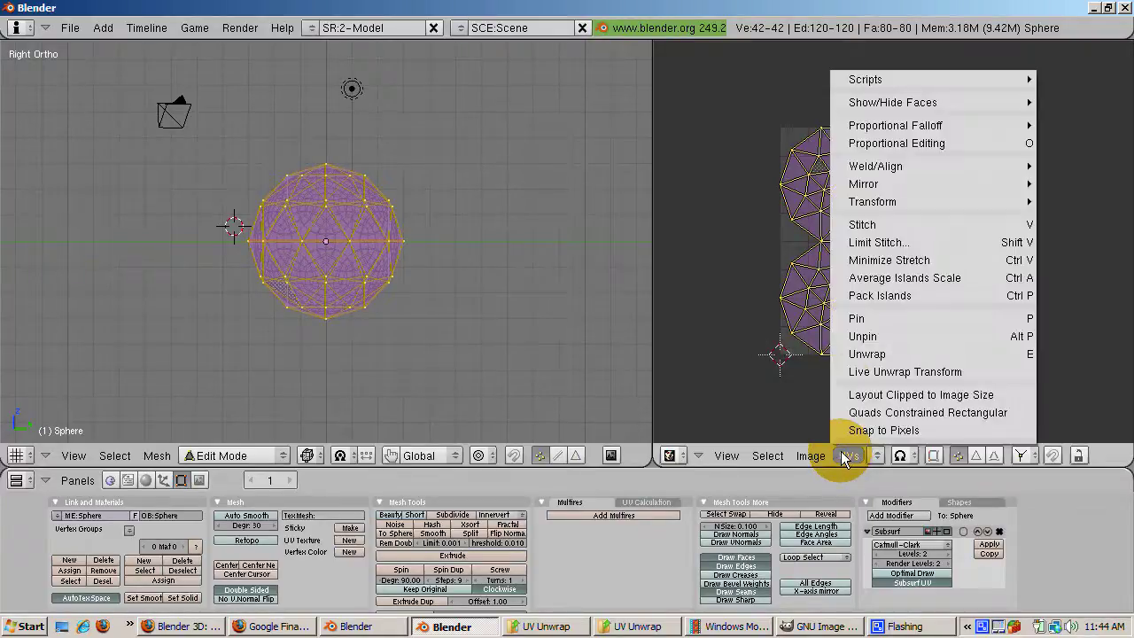
pyautogui.moveTo(872, 186)
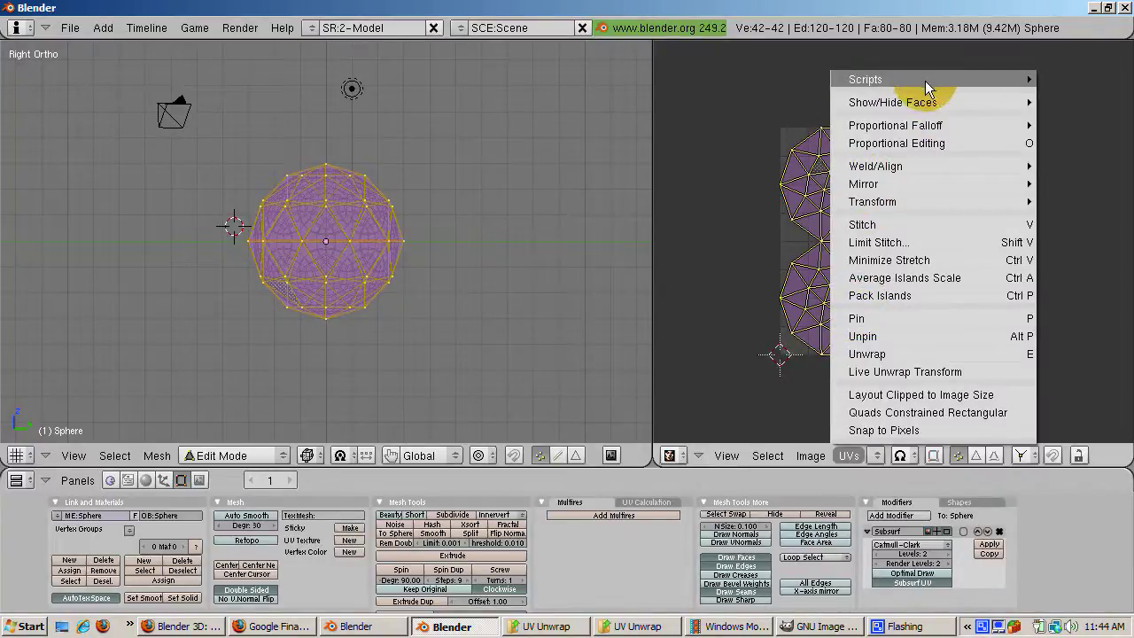
pyautogui.moveTo(925, 81)
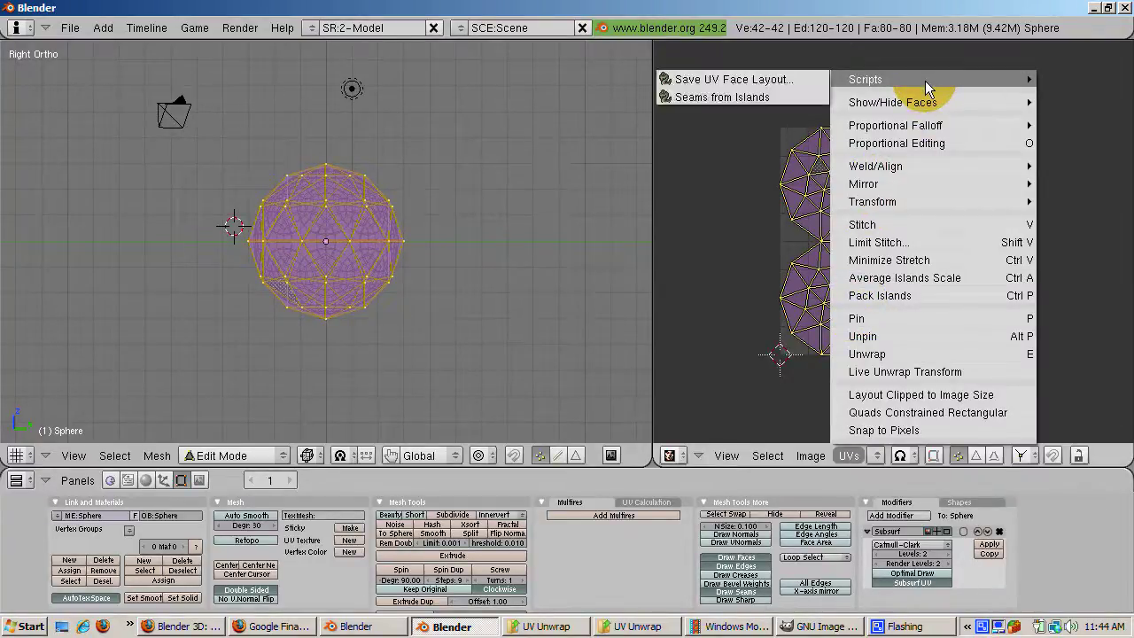
pyautogui.click(803, 75)
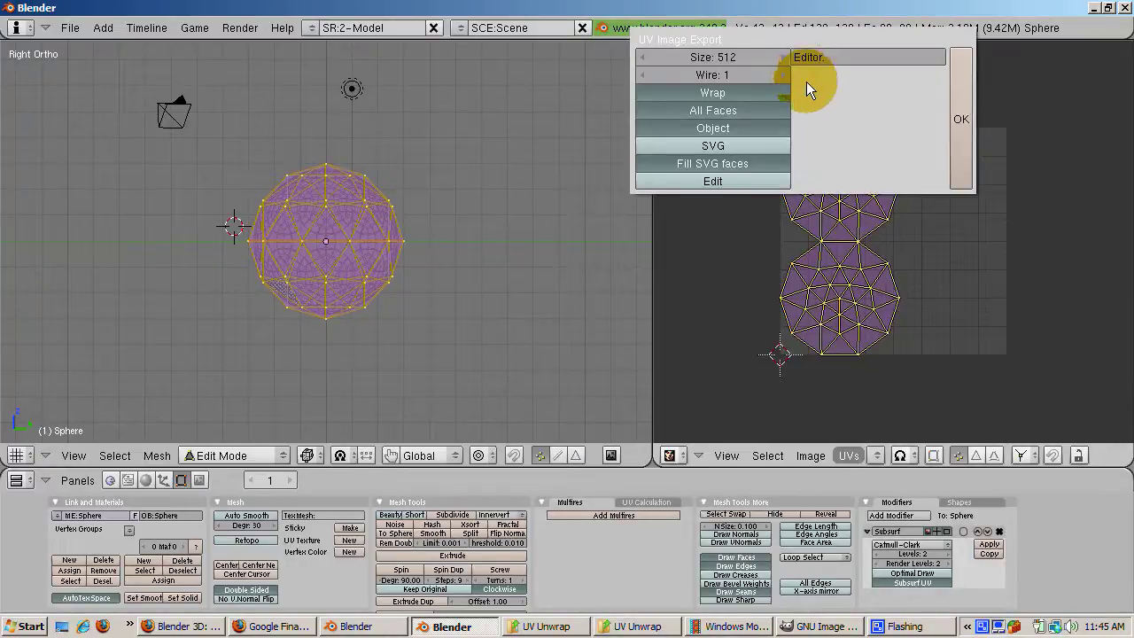
pyautogui.click(959, 108)
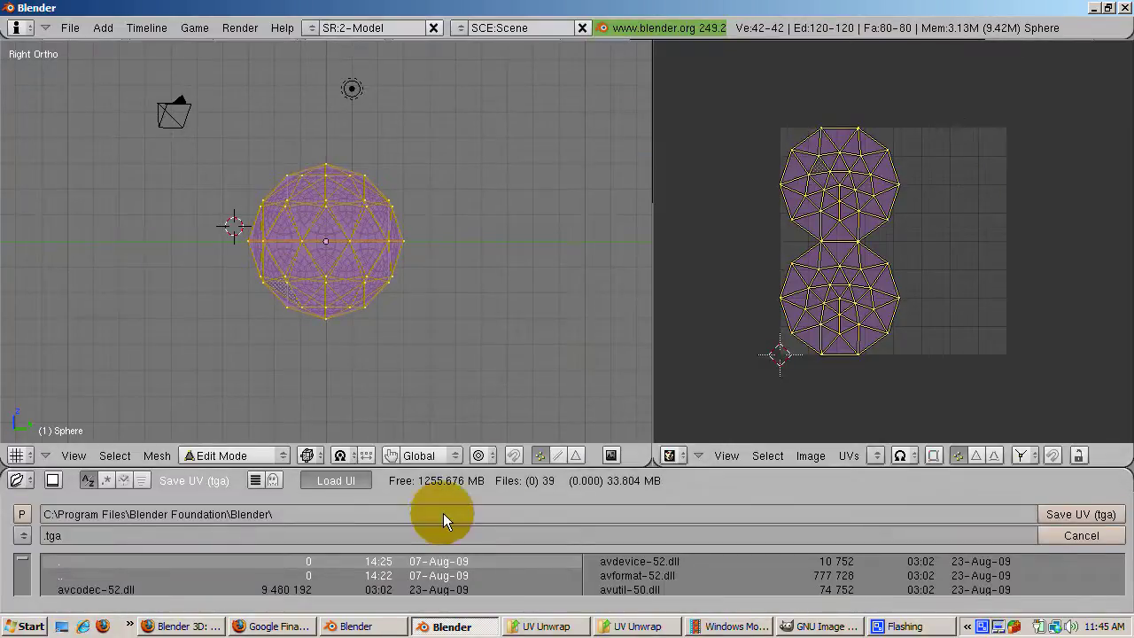
# Go up to C:\ in the save browser, maximize the browser area, and open the Users folder
pyautogui.click(22, 514)
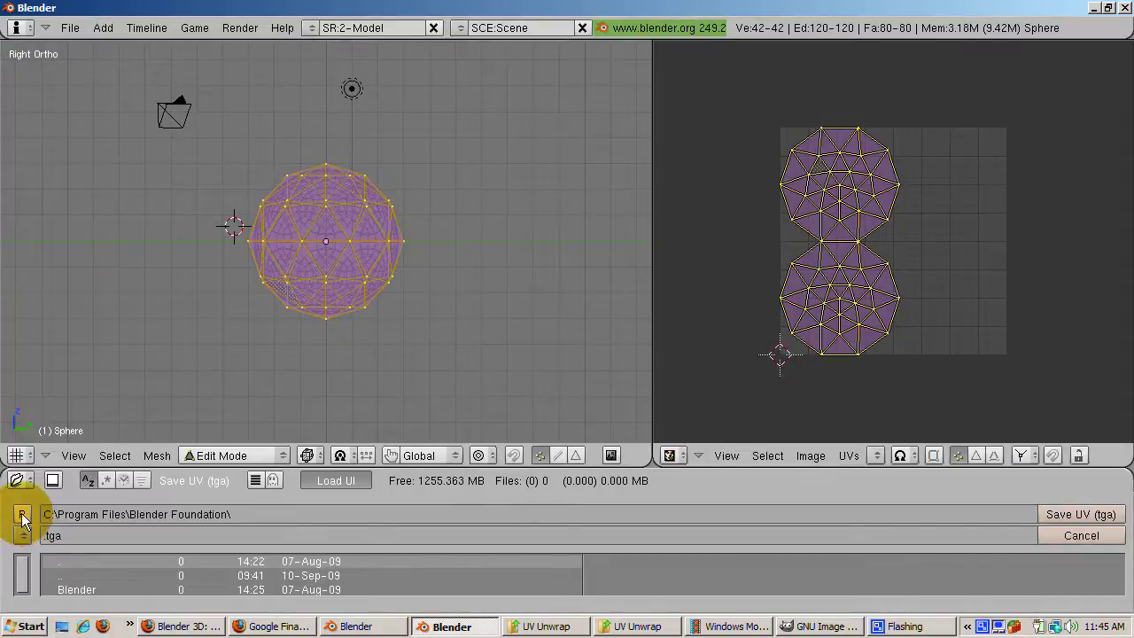
pyautogui.click(22, 515)
pyautogui.click(22, 514)
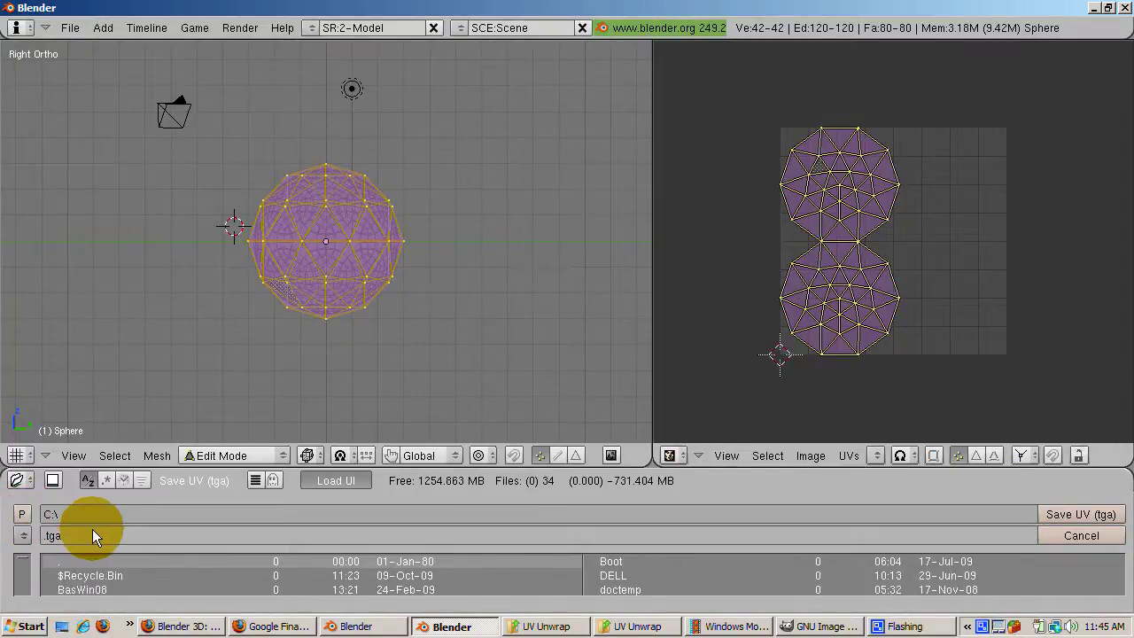
pyautogui.hotkey('ctrl', 'Up')
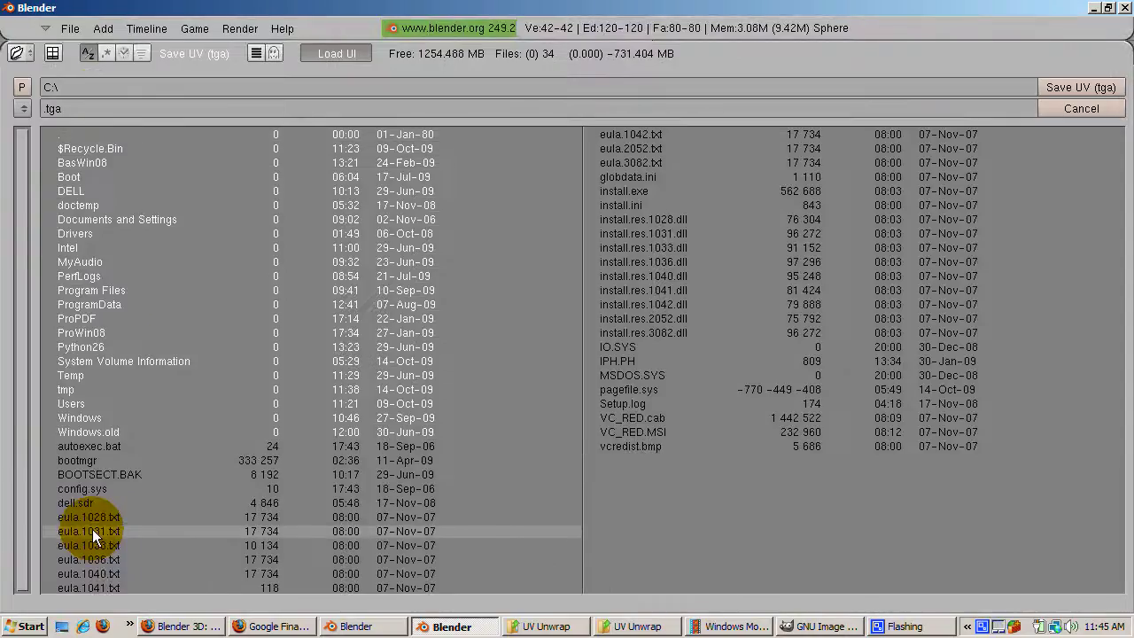
pyautogui.click(58, 403)
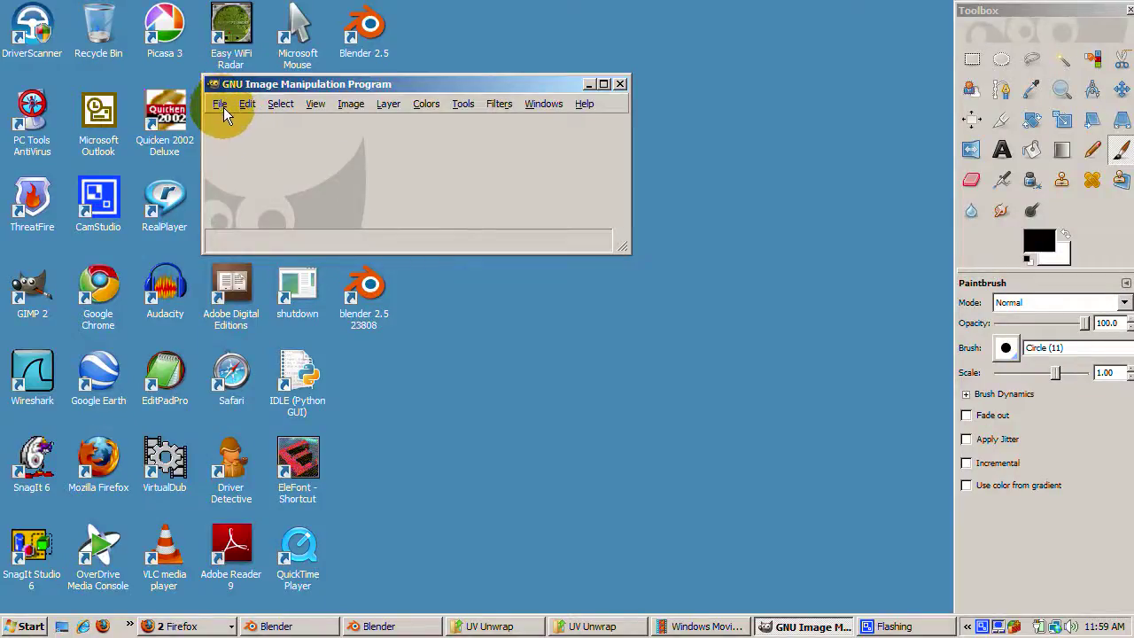
# In GIMP, open the exported UV layout image UVTextureSphere.blend_Sphere.tga from the UV Unwrap folder
pyautogui.click(220, 105)
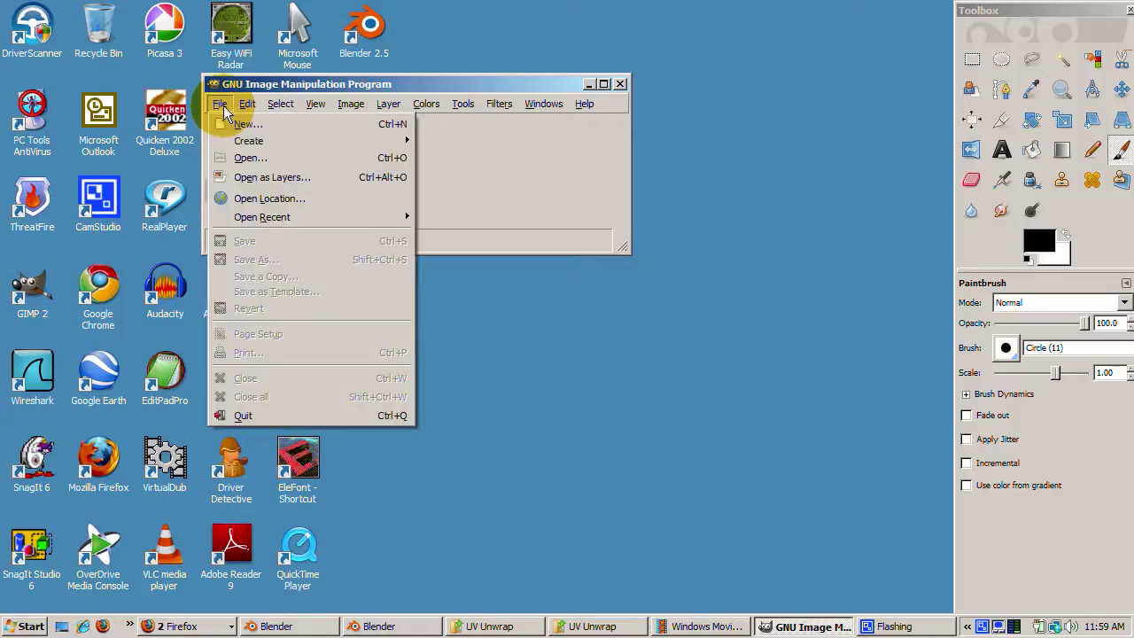
pyautogui.click(244, 161)
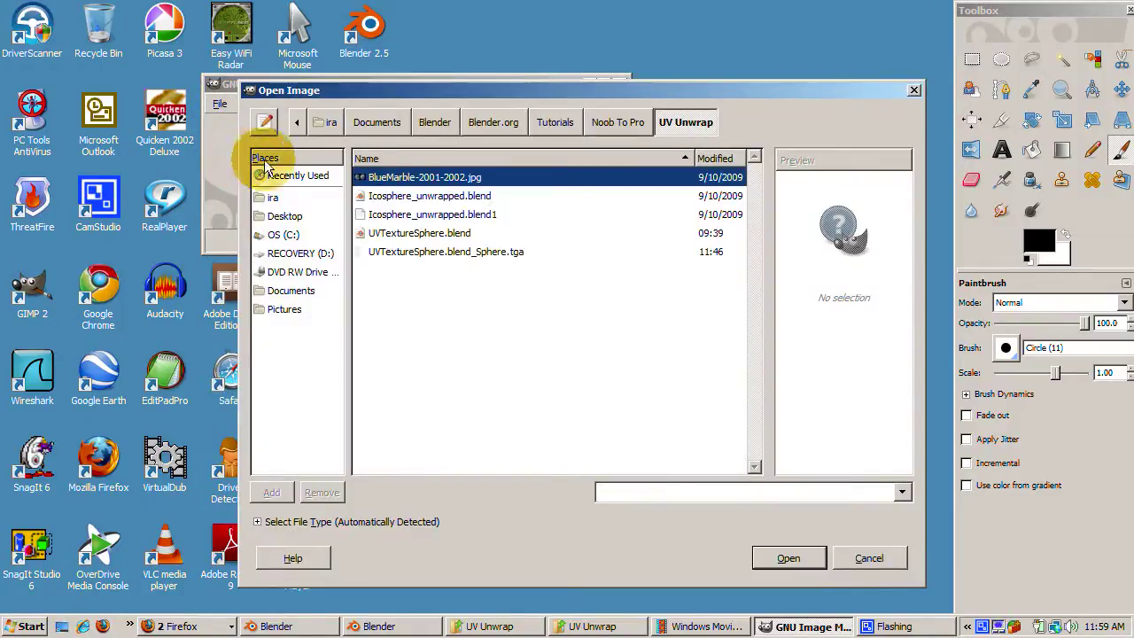
pyautogui.click(418, 254)
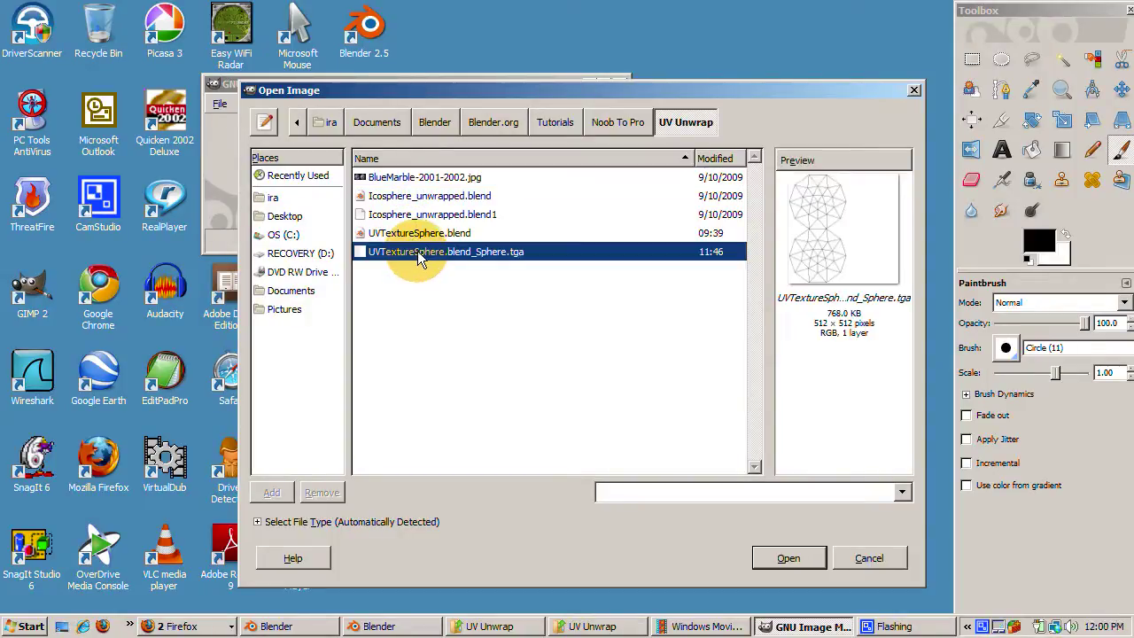
pyautogui.doubleClick(512, 253)
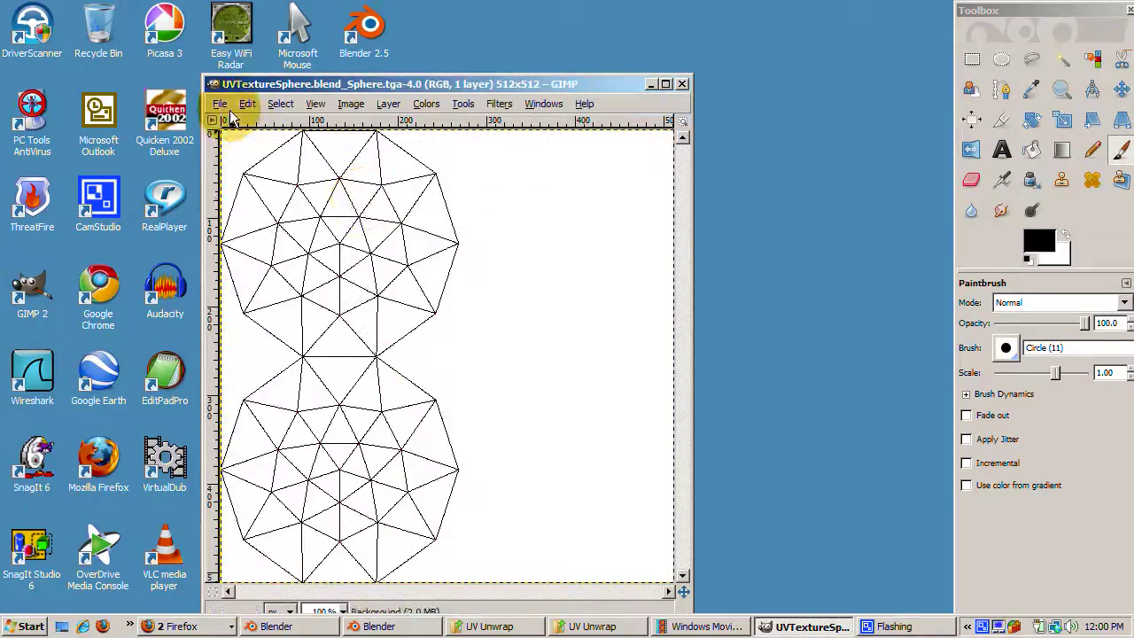
# Open BlueMarble-2001-2002.jpg and place the UV layout window beside it so both images are fully visible
pyautogui.click(219, 105)
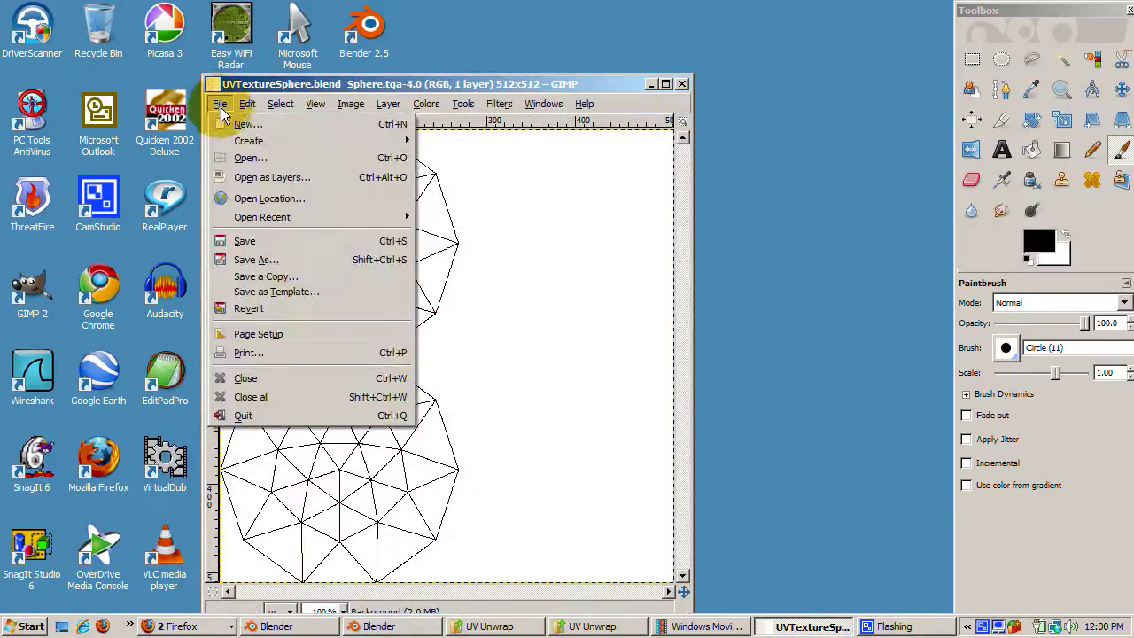
pyautogui.click(247, 159)
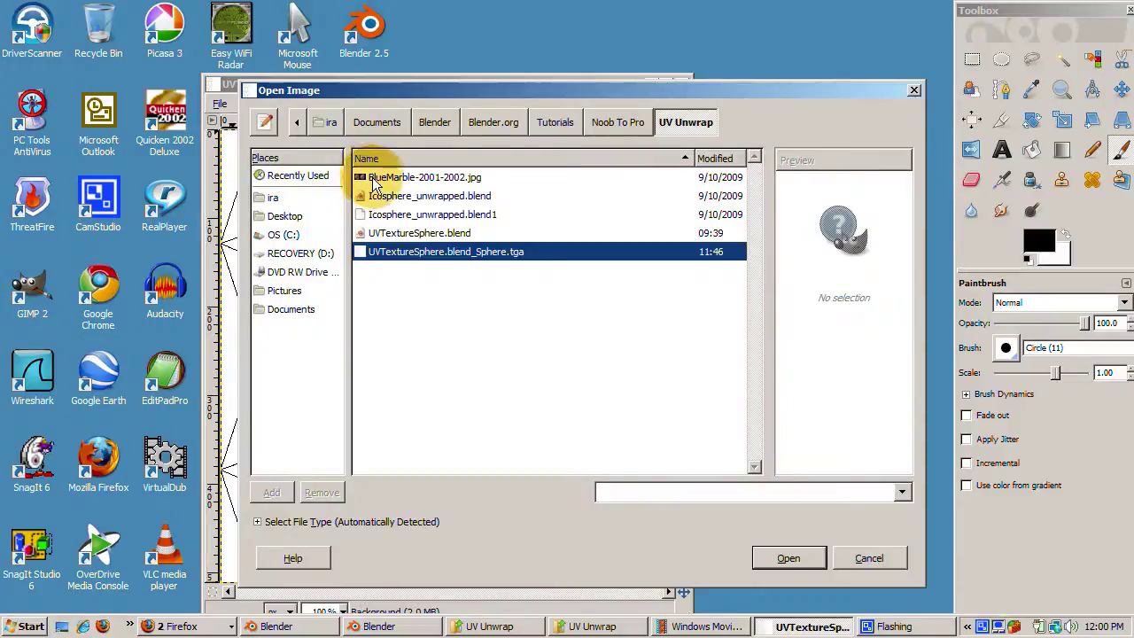
pyautogui.click(377, 177)
pyautogui.doubleClick(390, 177)
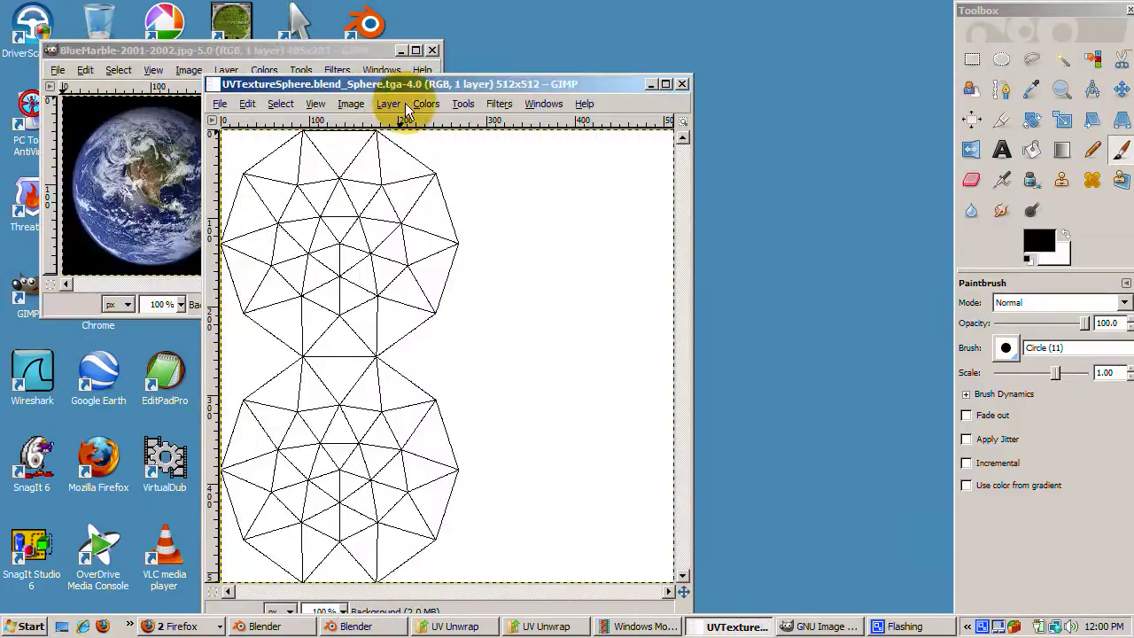
pyautogui.moveTo(417, 78); pyautogui.dragTo(650, 42)
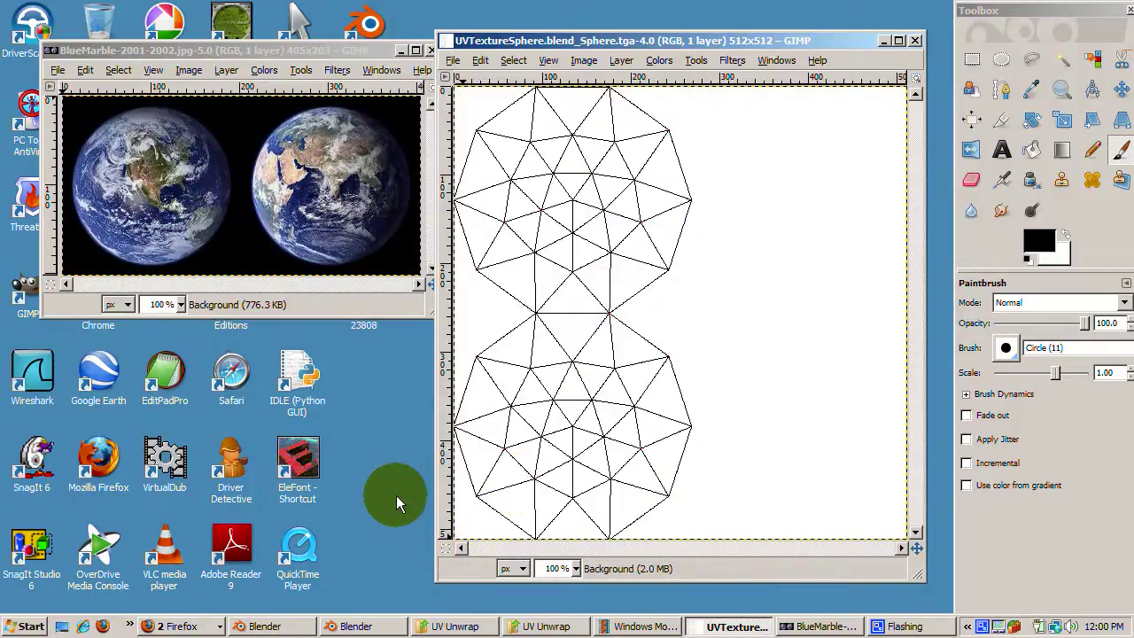
# Select the globe showing the Americas in the BlueMarble image with a fixed-aspect-ratio ellipse of about 179 × 179 px
pyautogui.click(173, 51)
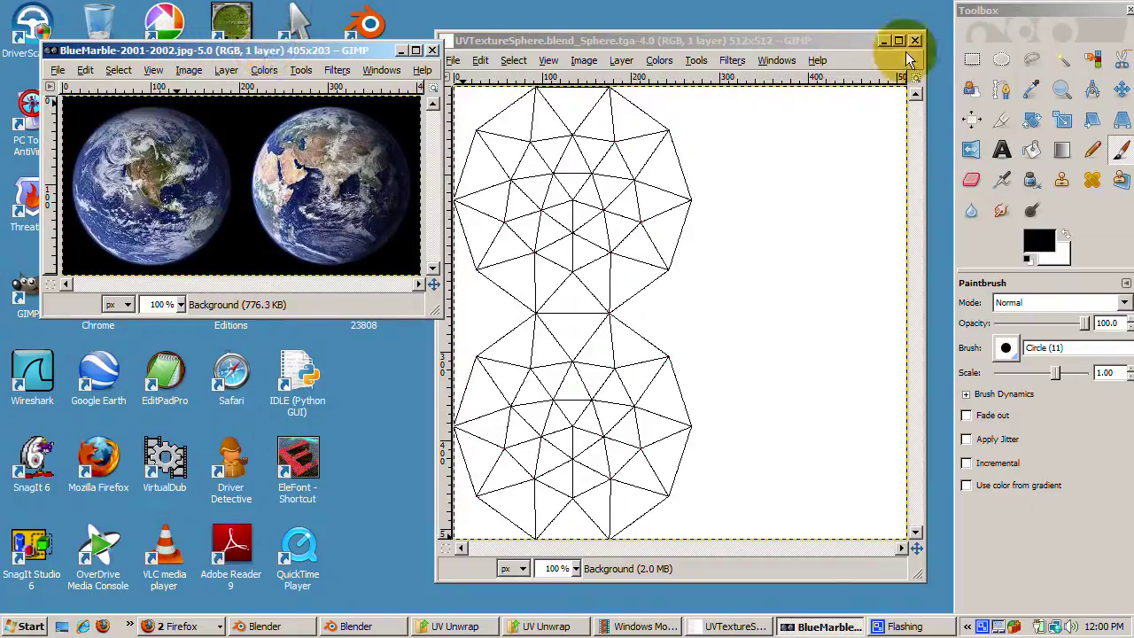
pyautogui.click(1001, 59)
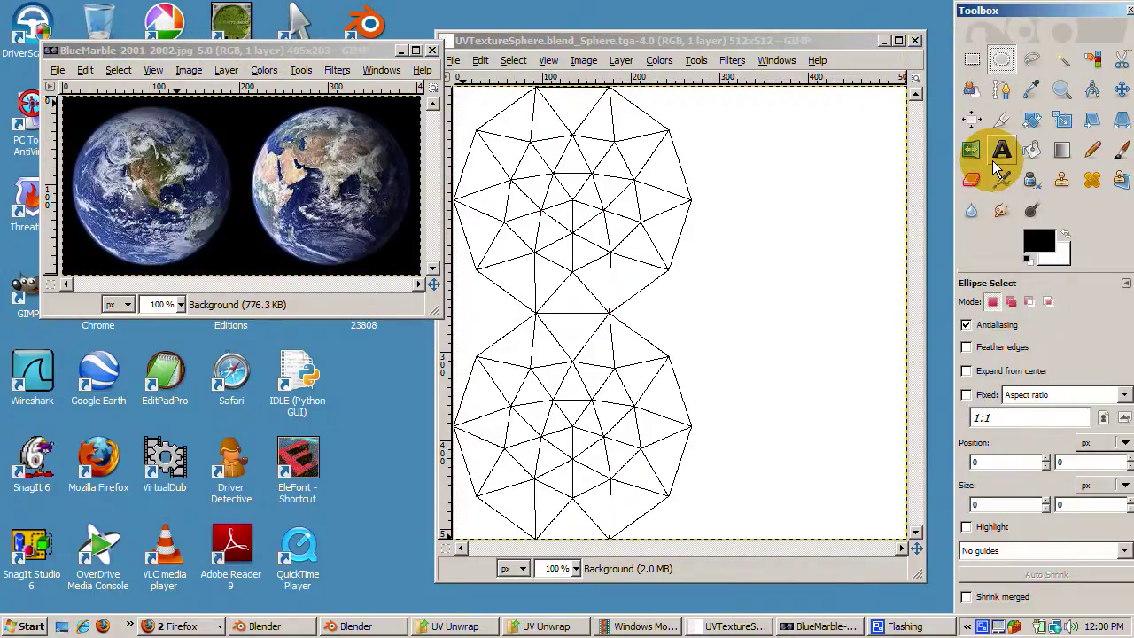
pyautogui.click(967, 395)
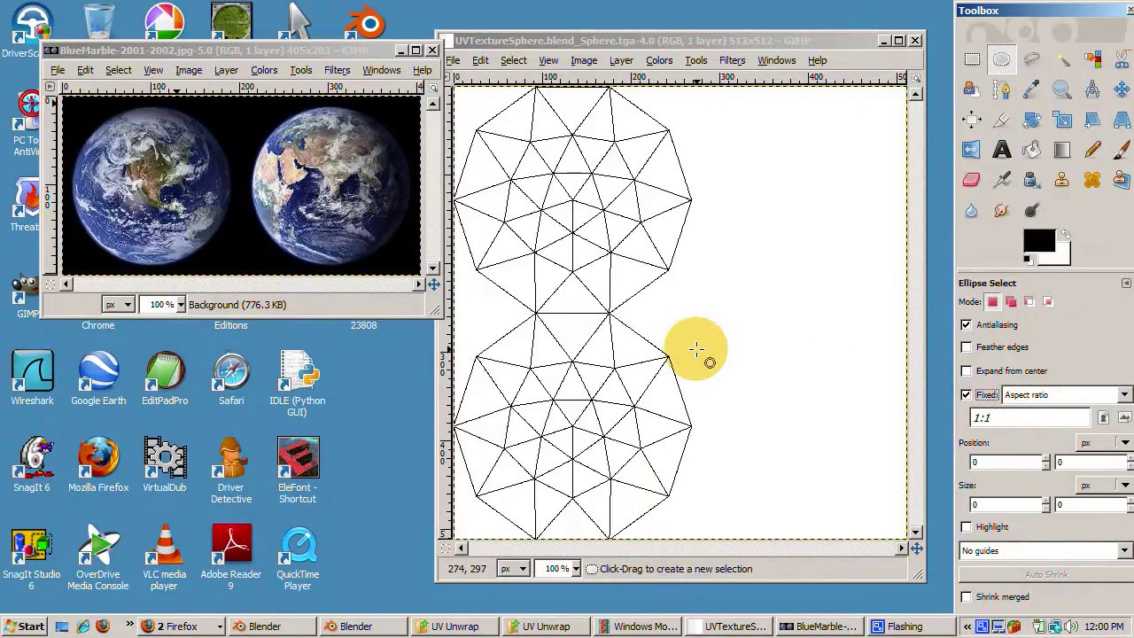
pyautogui.click(134, 179)
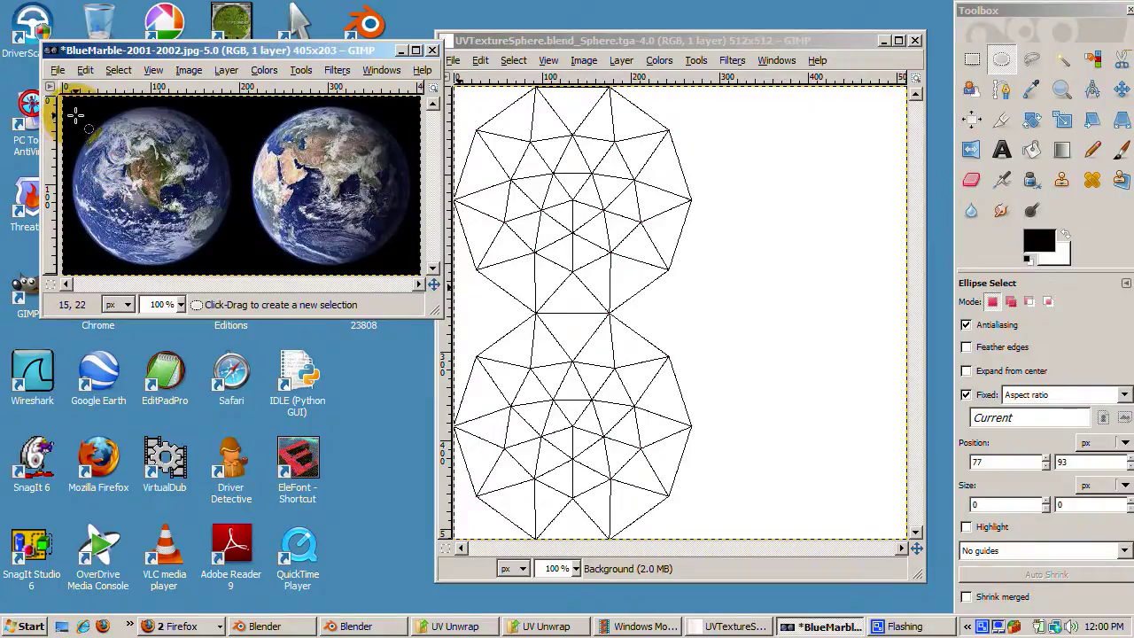
pyautogui.moveTo(80, 108); pyautogui.dragTo(229, 264)
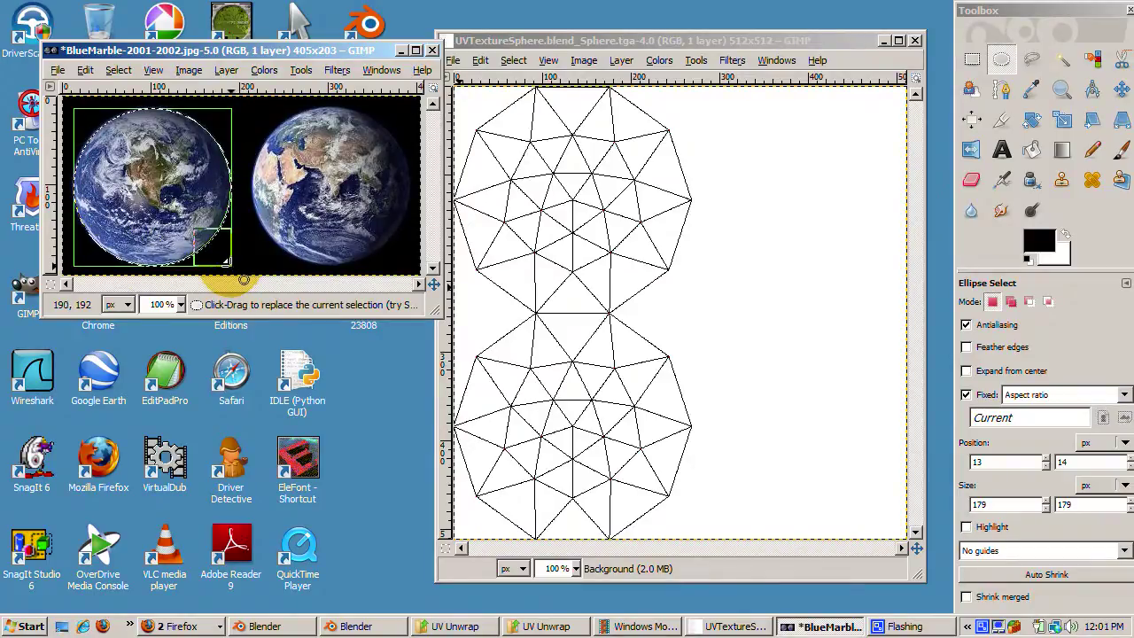
# Copy the selected globe into the UV layout image as a new layer and center it over the upper UV island
pyautogui.click(85, 70)
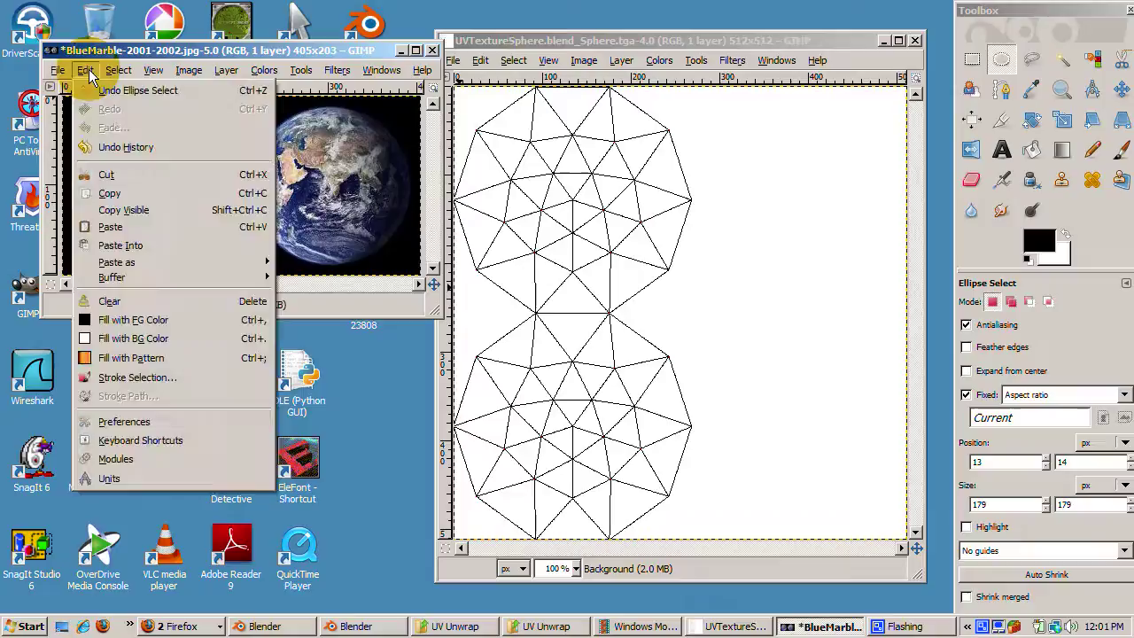
pyautogui.click(108, 192)
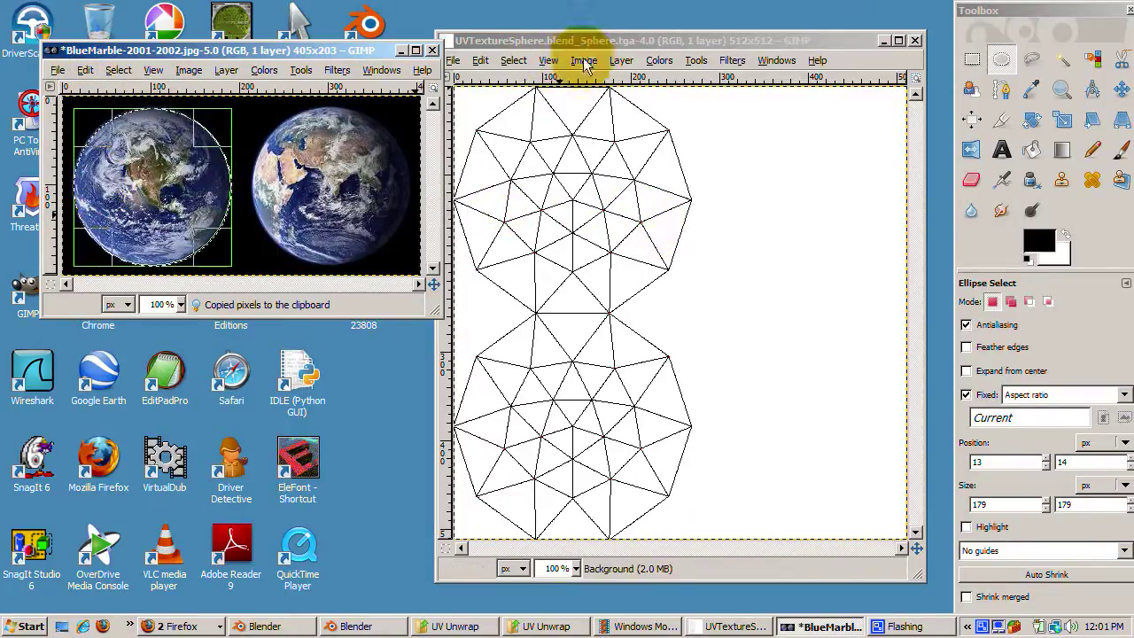
pyautogui.click(481, 61)
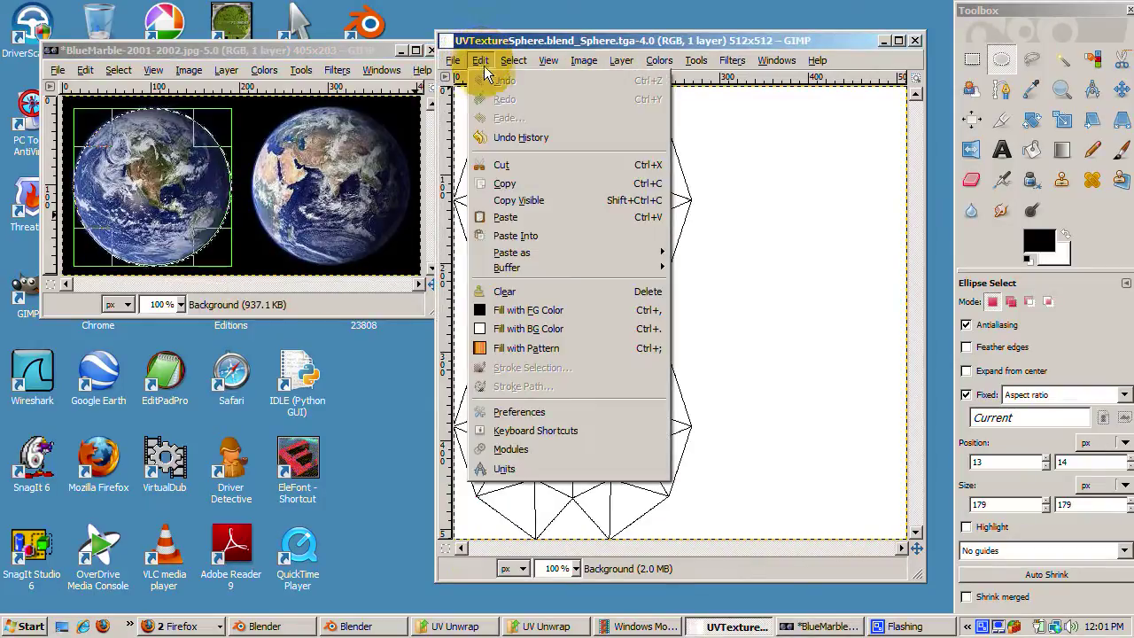
pyautogui.click(505, 217)
pyautogui.click(1121, 89)
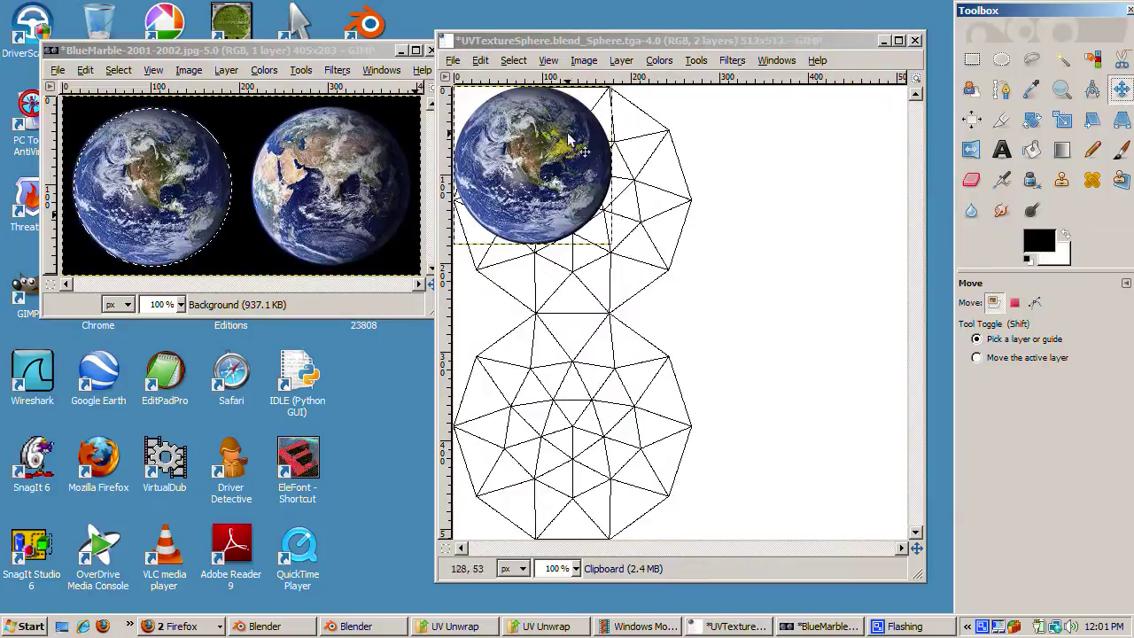
pyautogui.moveTo(585, 150); pyautogui.dragTo(591, 187)
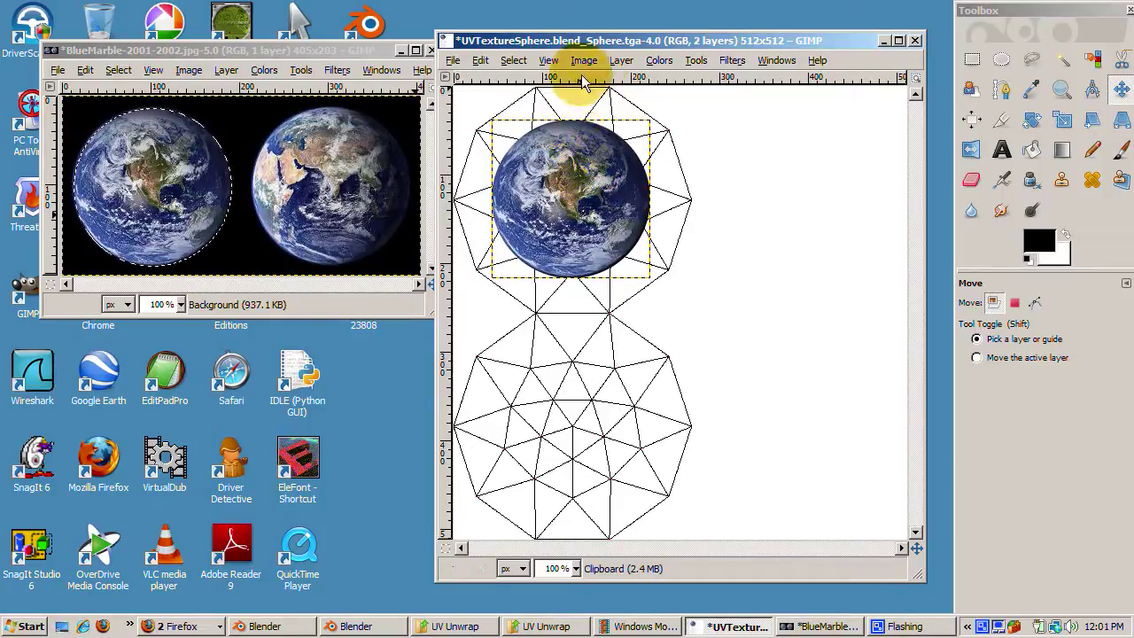
# Scale the pasted Americas globe layer to 272 × 272 pixels with cubic interpolation
pyautogui.click(621, 60)
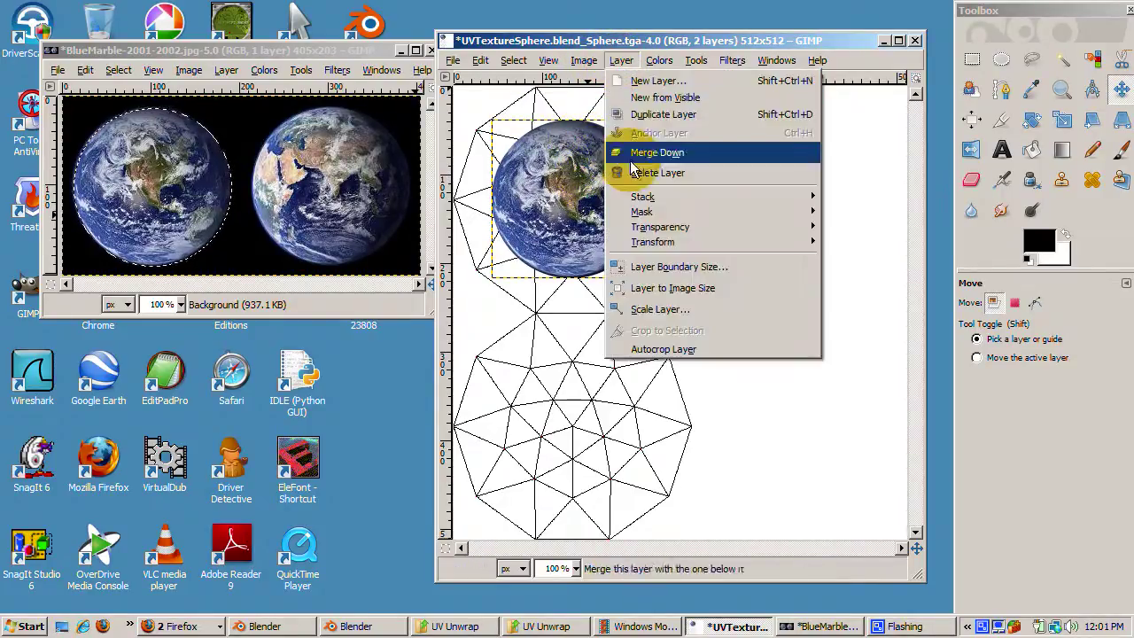
pyautogui.click(644, 310)
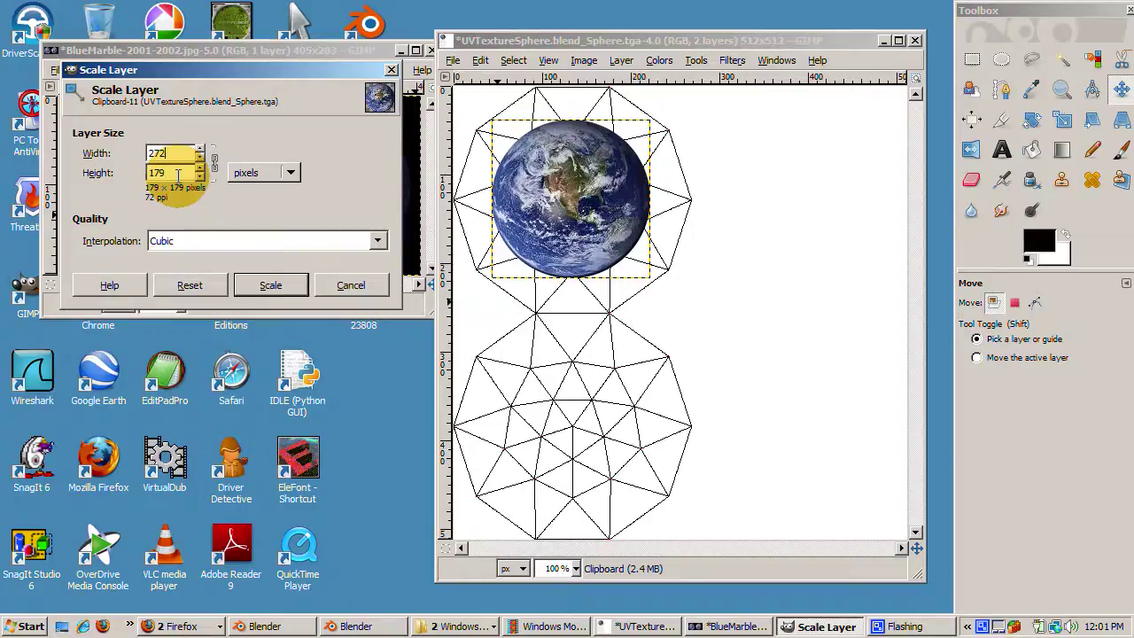
pyautogui.click(178, 174)
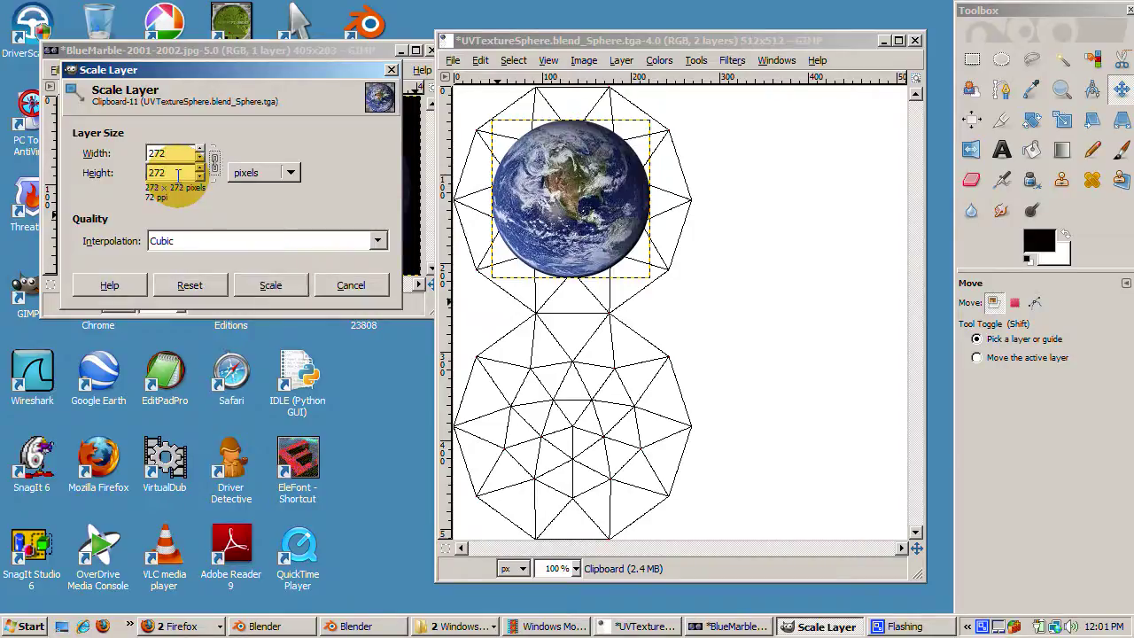
pyautogui.click(265, 285)
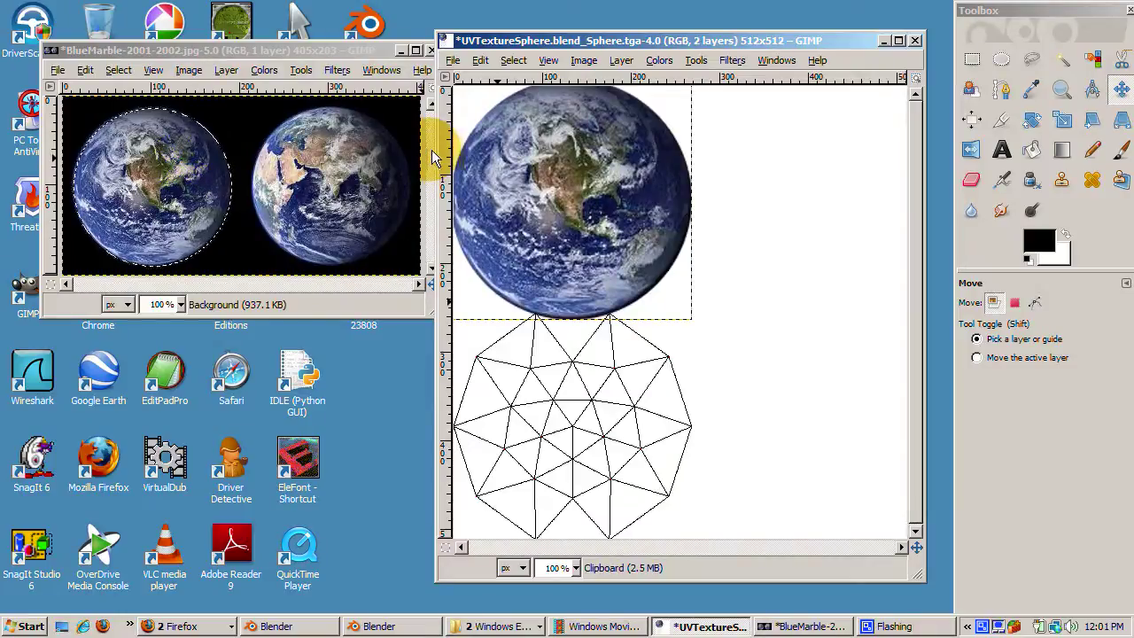
# Clear the selection in the BlueMarble image and select the Africa and Asia globe with a fixed-aspect-ratio ellipse of about 181 × 181 px
pyautogui.click(341, 141)
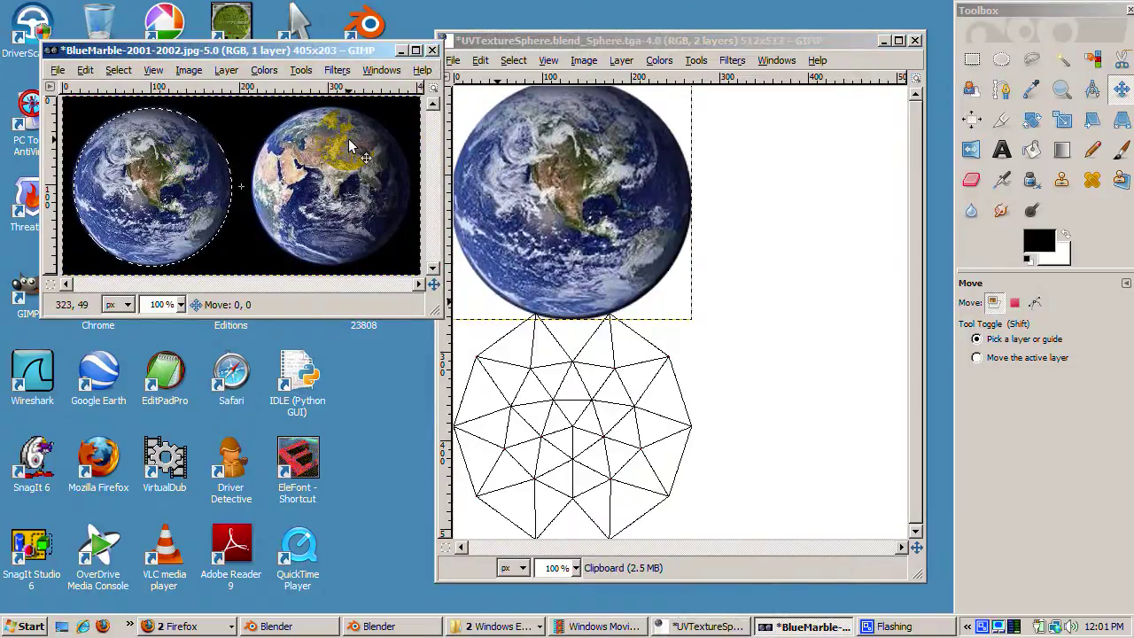
pyautogui.press('e')
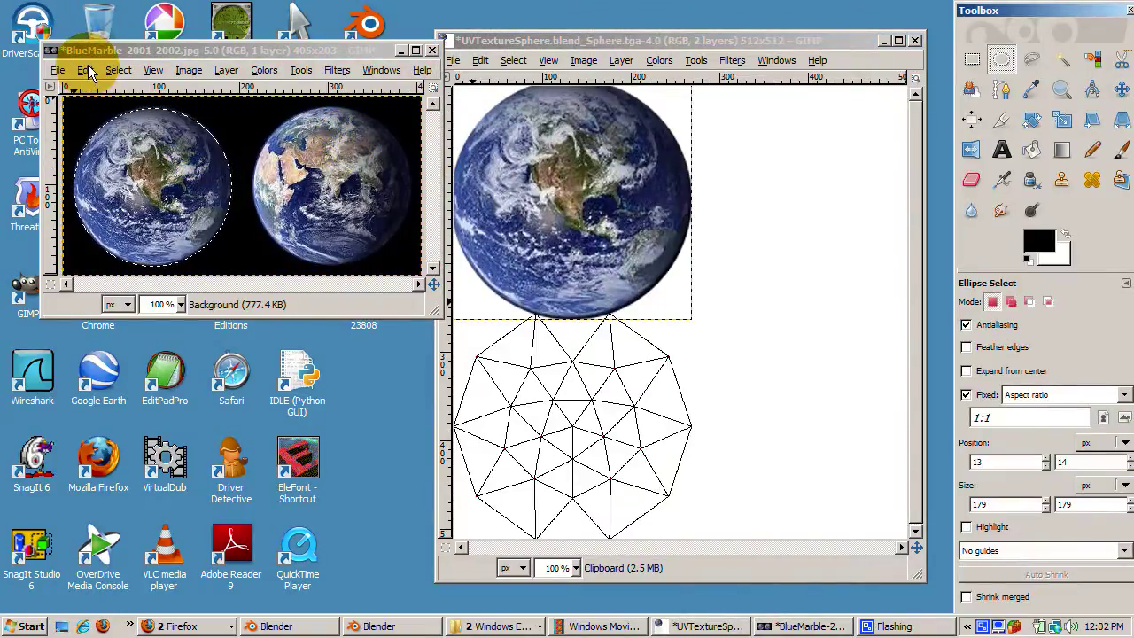
pyautogui.click(84, 70)
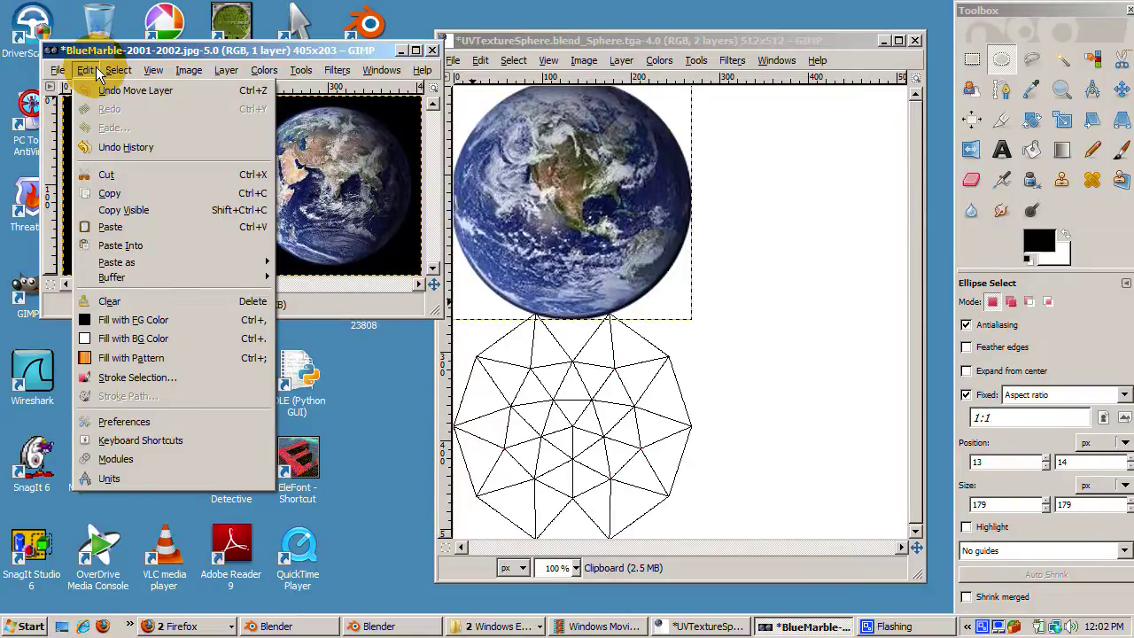
pyautogui.moveTo(116, 71)
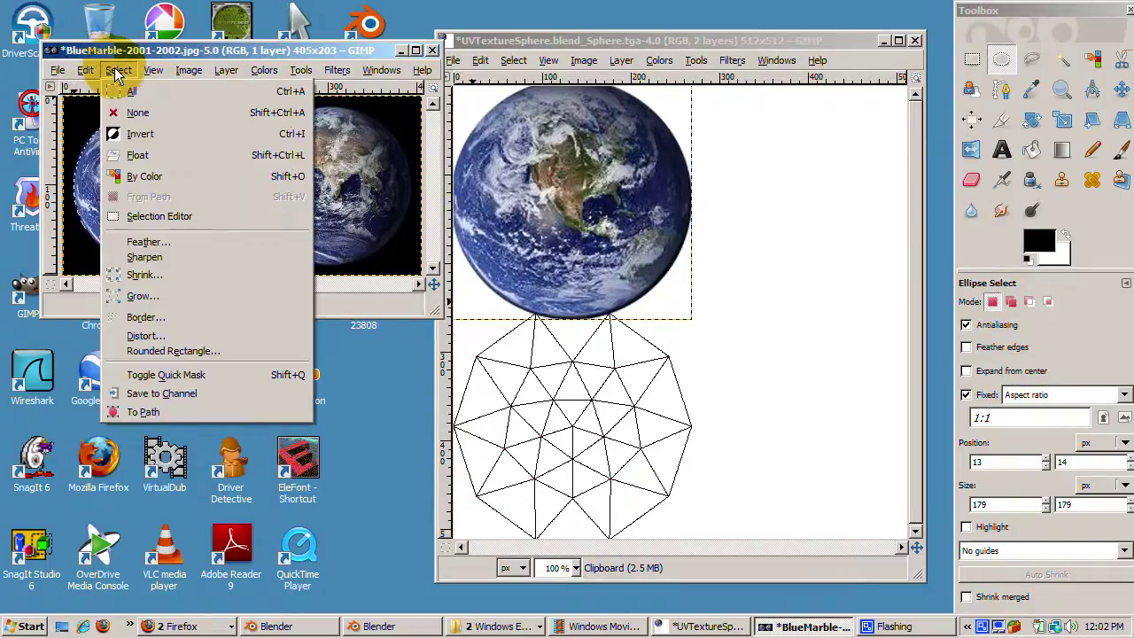
pyautogui.click(133, 113)
pyautogui.moveTo(251, 108); pyautogui.dragTo(389, 266)
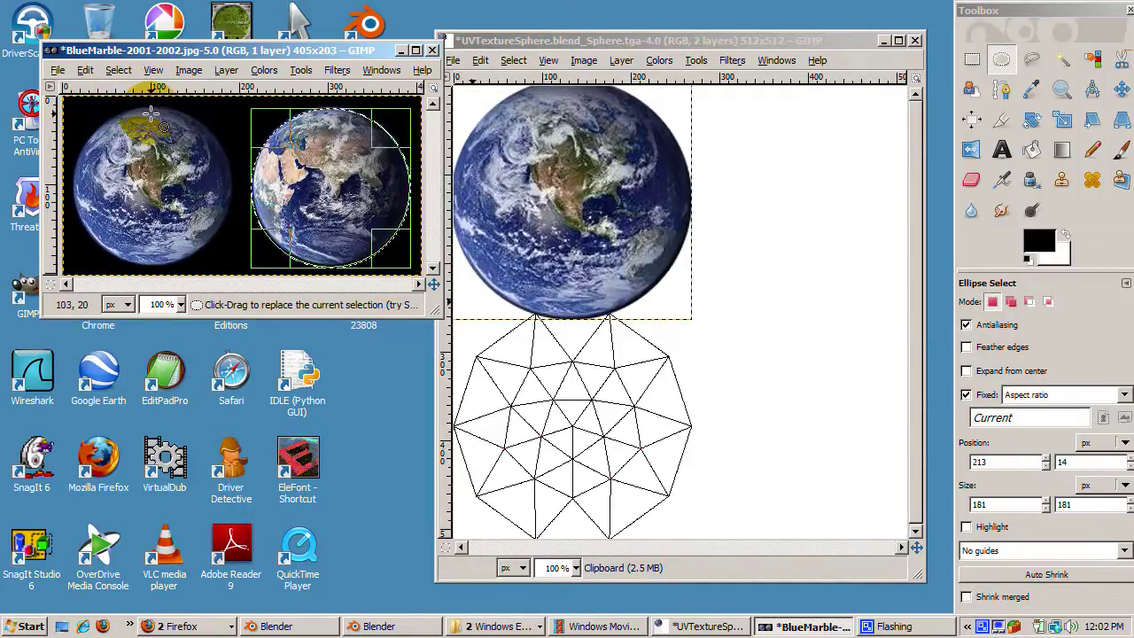
# Copy the selected Africa and Asia globe into the UV layout image as a new layer and center it over the lower UV island
pyautogui.click(88, 71)
pyautogui.click(127, 195)
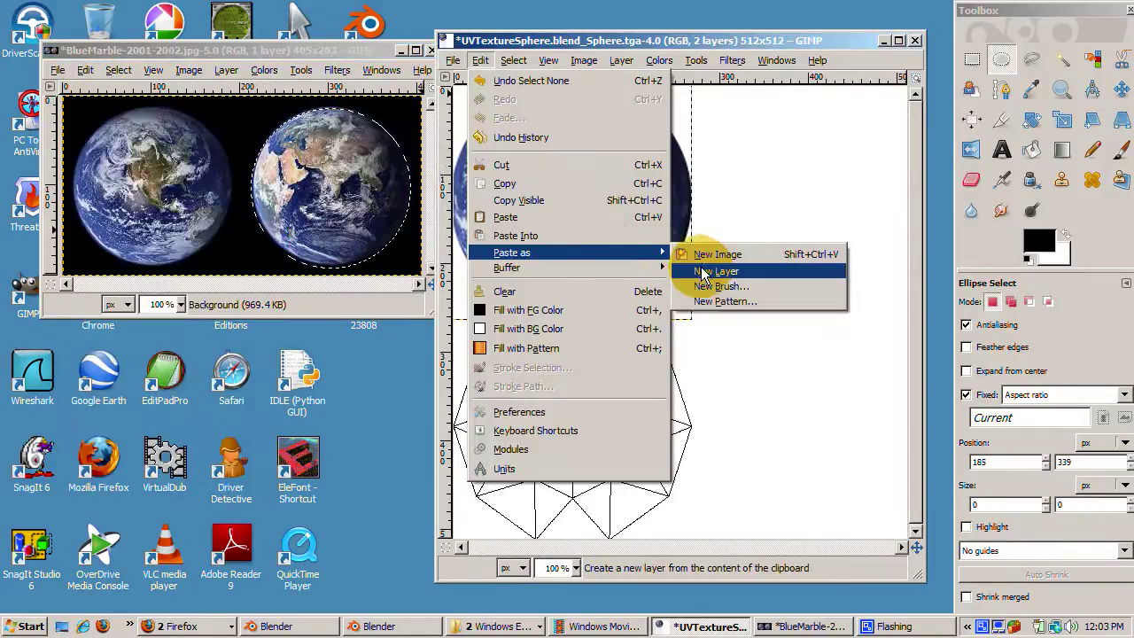
pyautogui.click(791, 264)
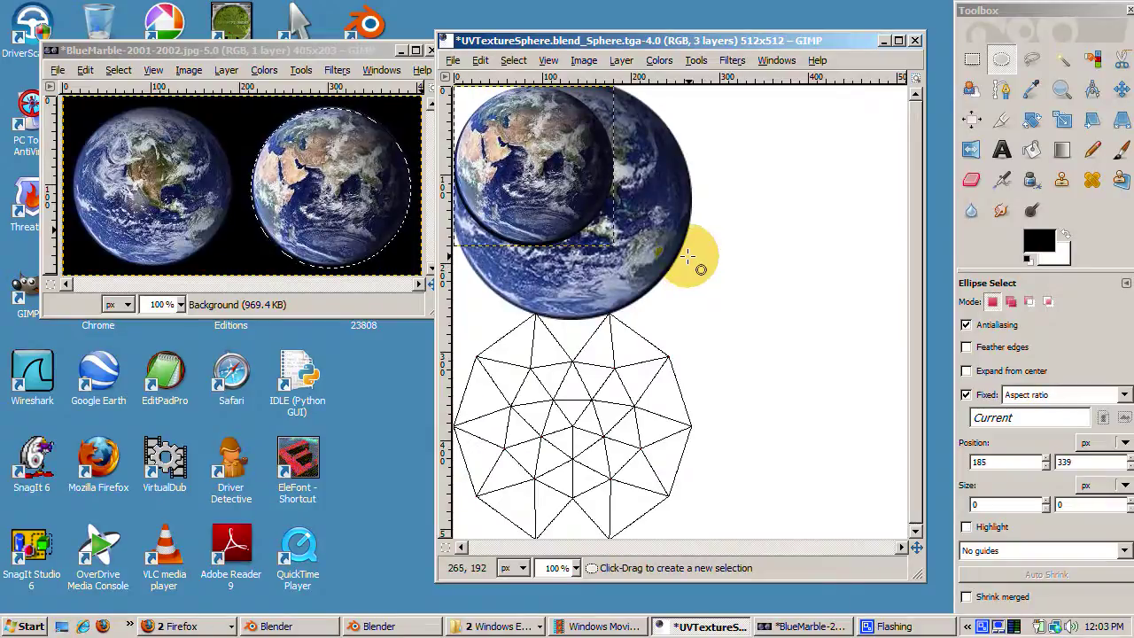
pyautogui.click(1122, 90)
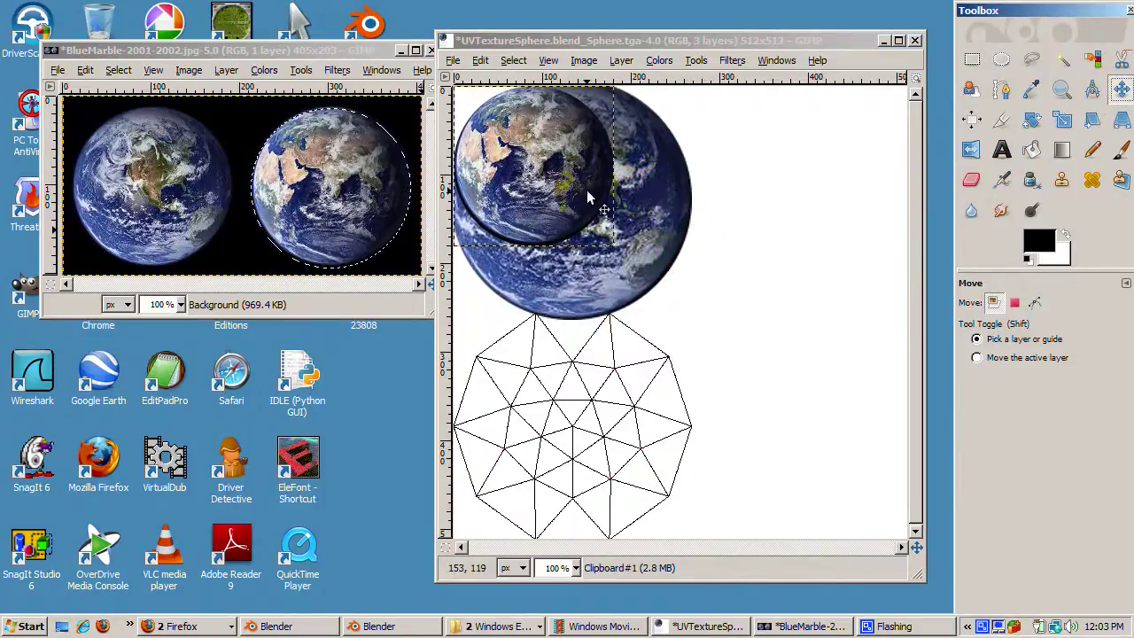
pyautogui.moveTo(591, 192); pyautogui.dragTo(597, 447)
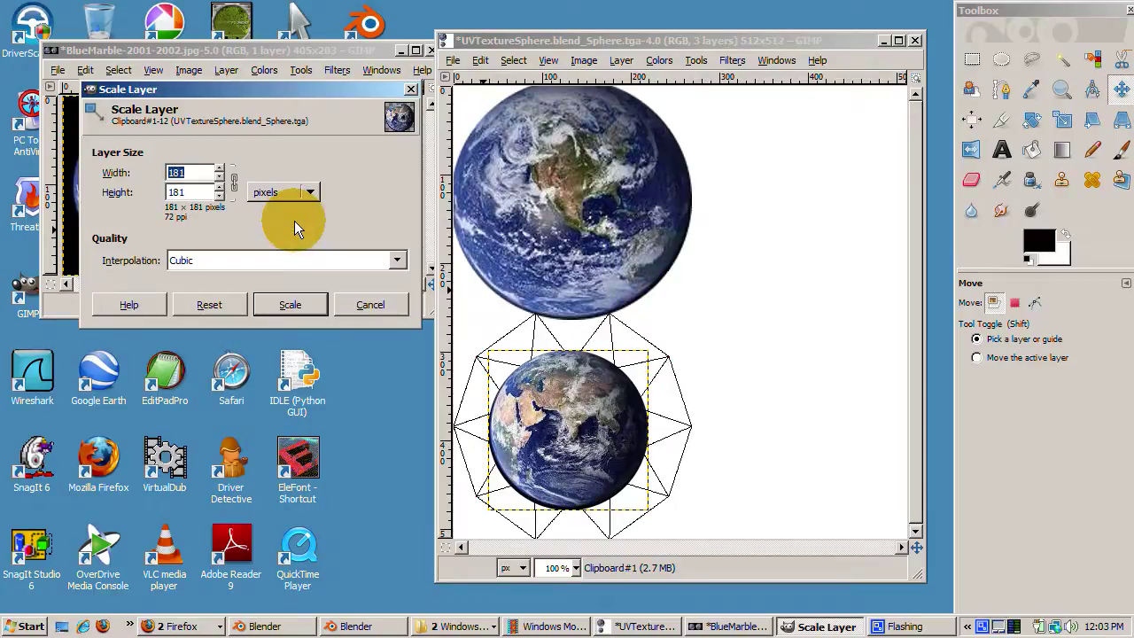
# Scale the Africa and Asia globe layer to 272 × 272 pixels with cubic interpolation
pyautogui.write('272')
pyautogui.press('Tab')
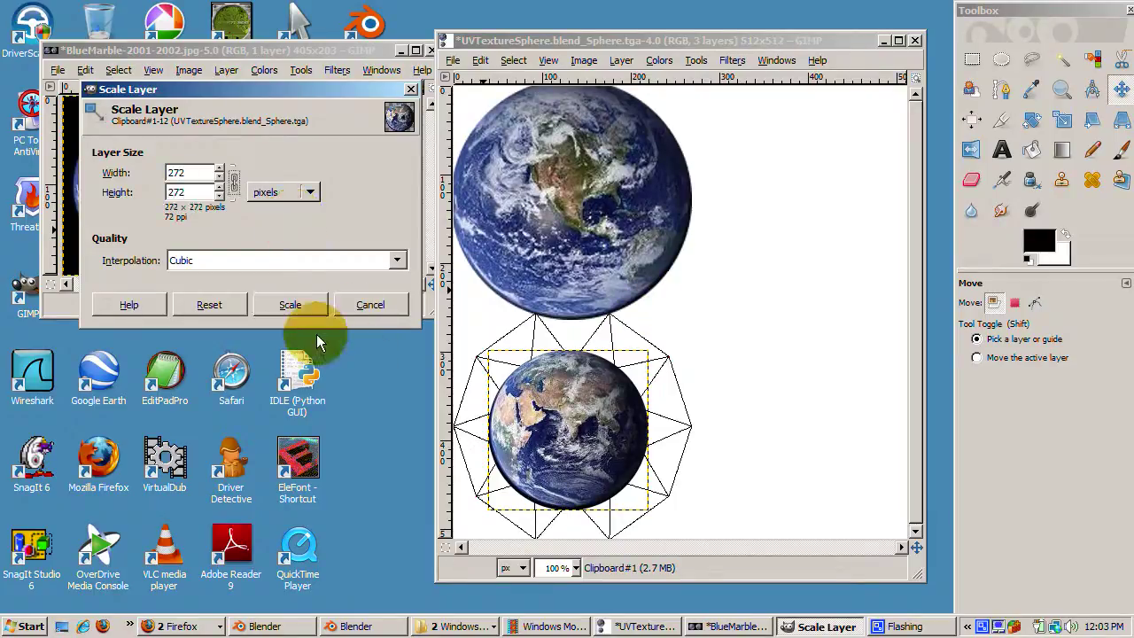
pyautogui.click(292, 304)
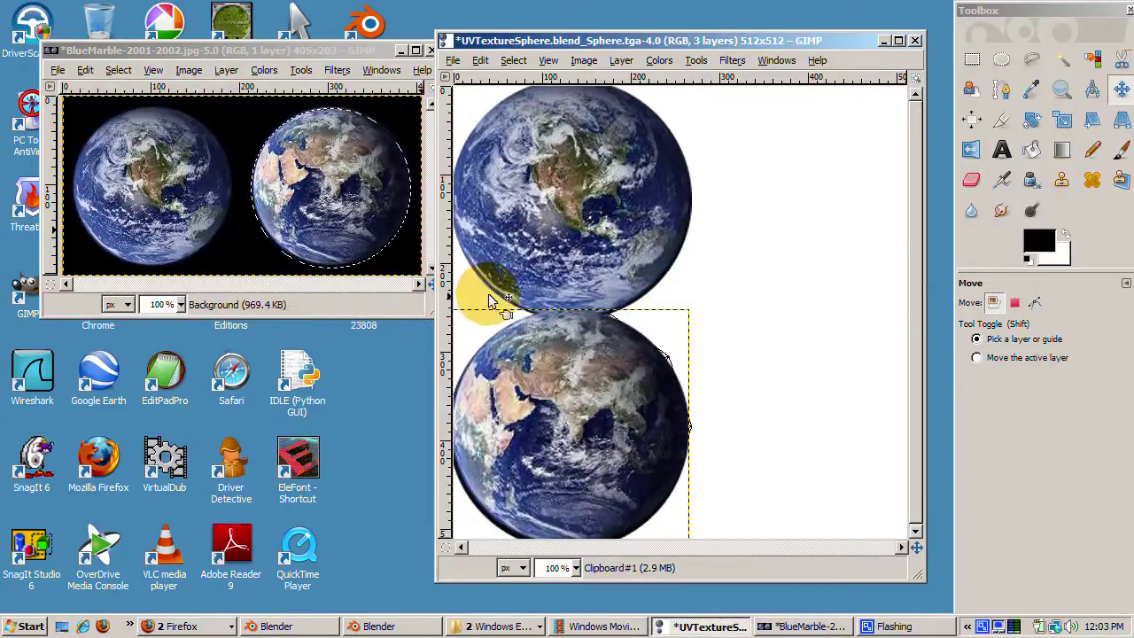
# Hide the Background layer holding the UV wireframe so only the two globe layers show
pyautogui.click(731, 322)
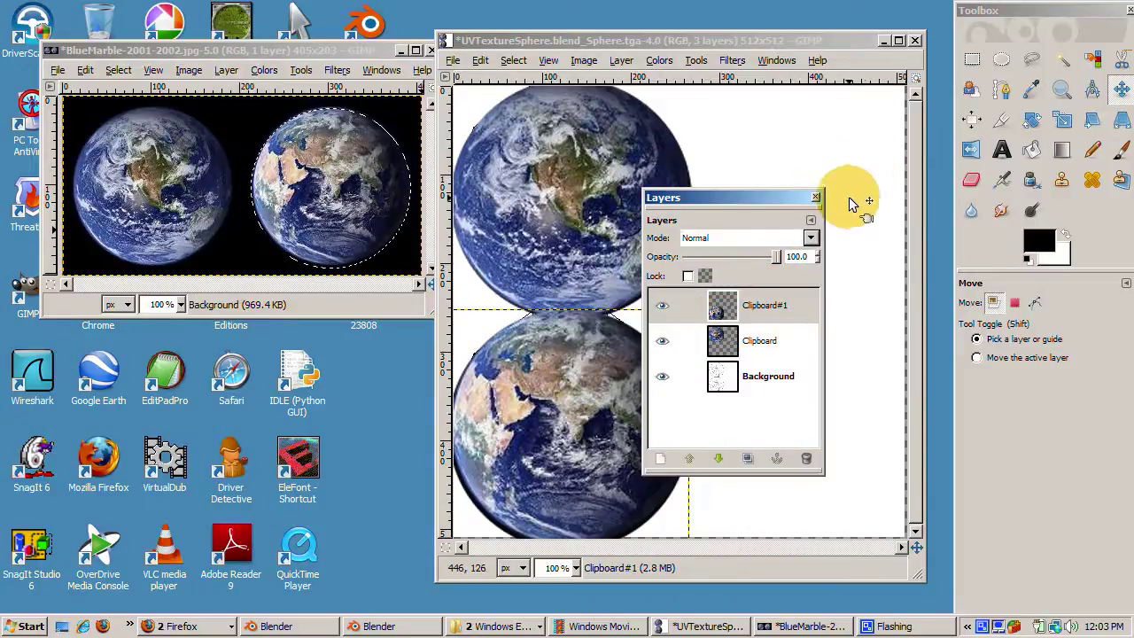
pyautogui.click(661, 377)
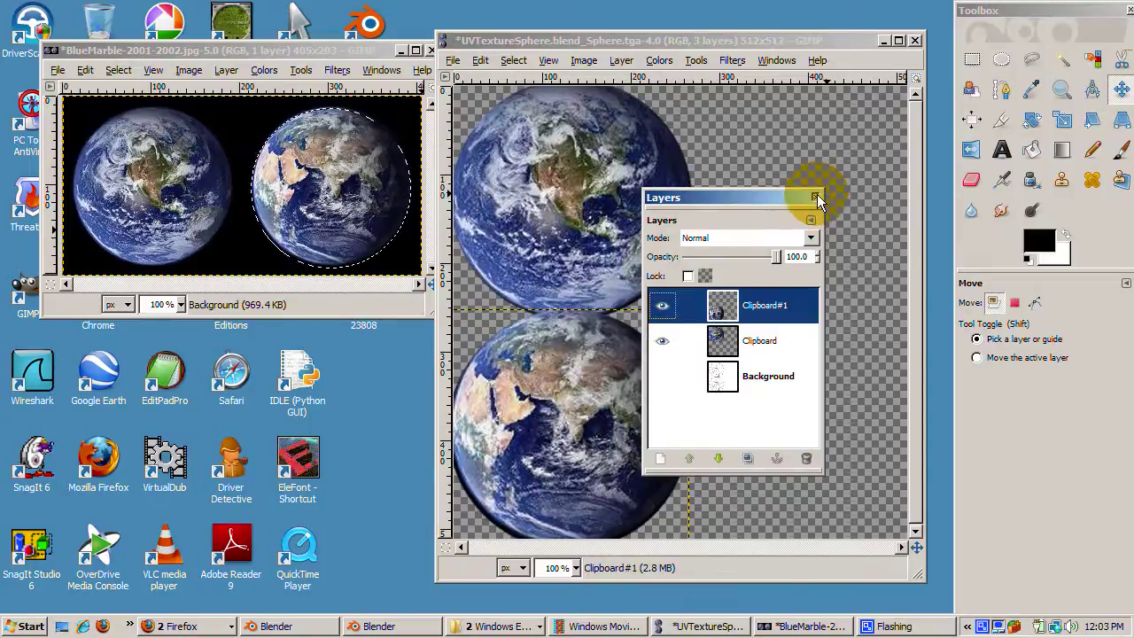
pyautogui.click(815, 197)
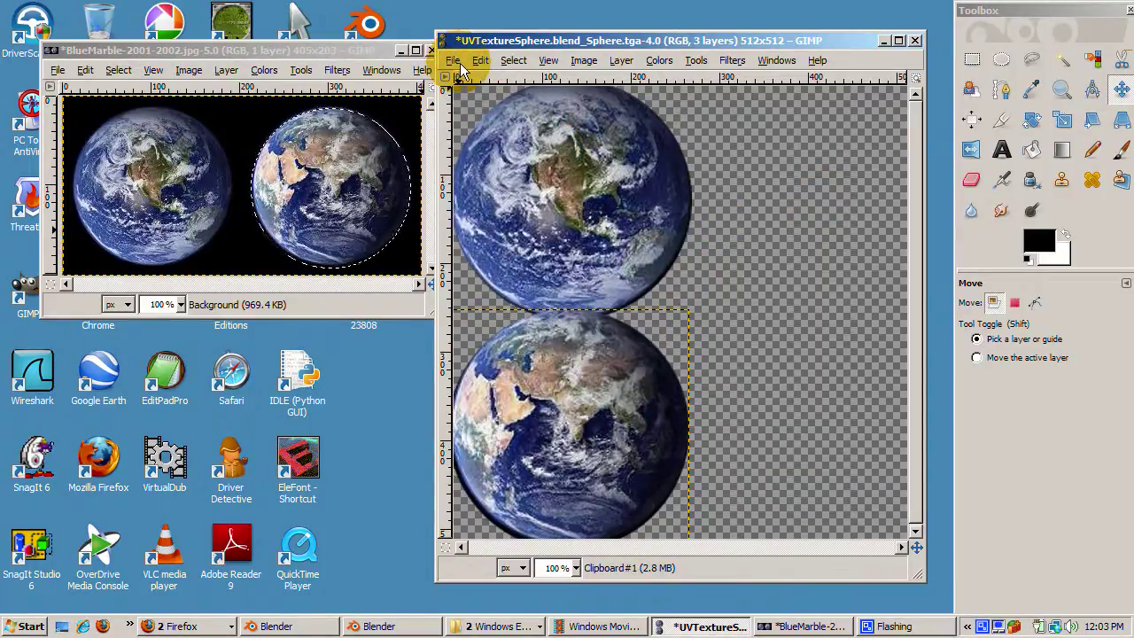
# Save the texture as Finalglobe.jpg in the UV Unwrap folder, exporting it flattened as a JPEG at quality 85
pyautogui.click(455, 62)
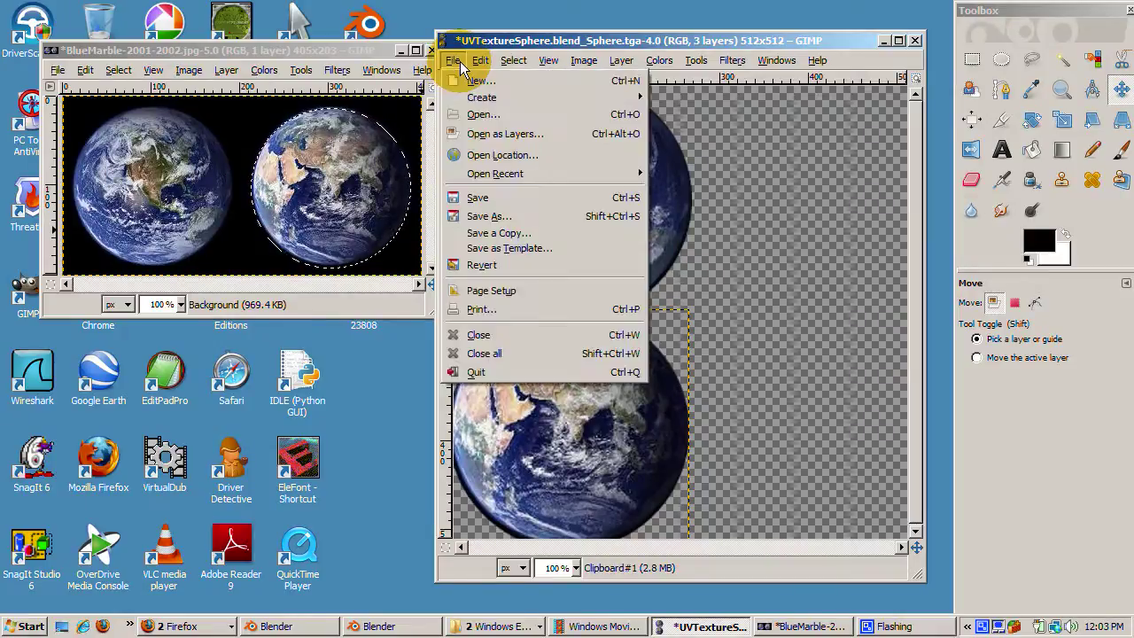
pyautogui.click(476, 218)
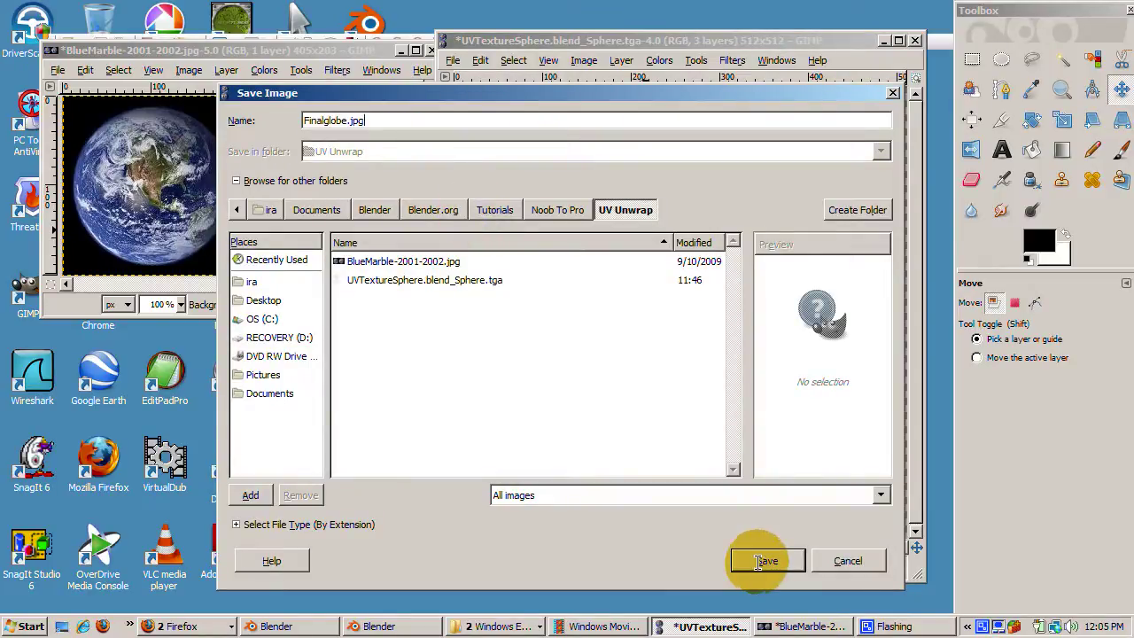
pyautogui.click(763, 561)
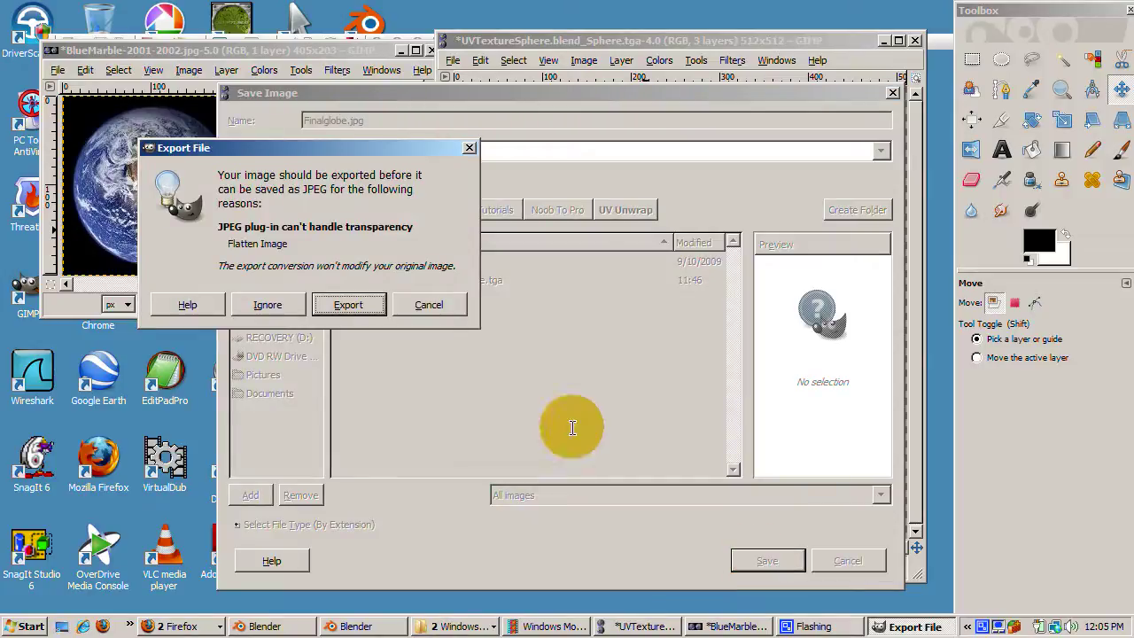
pyautogui.click(351, 304)
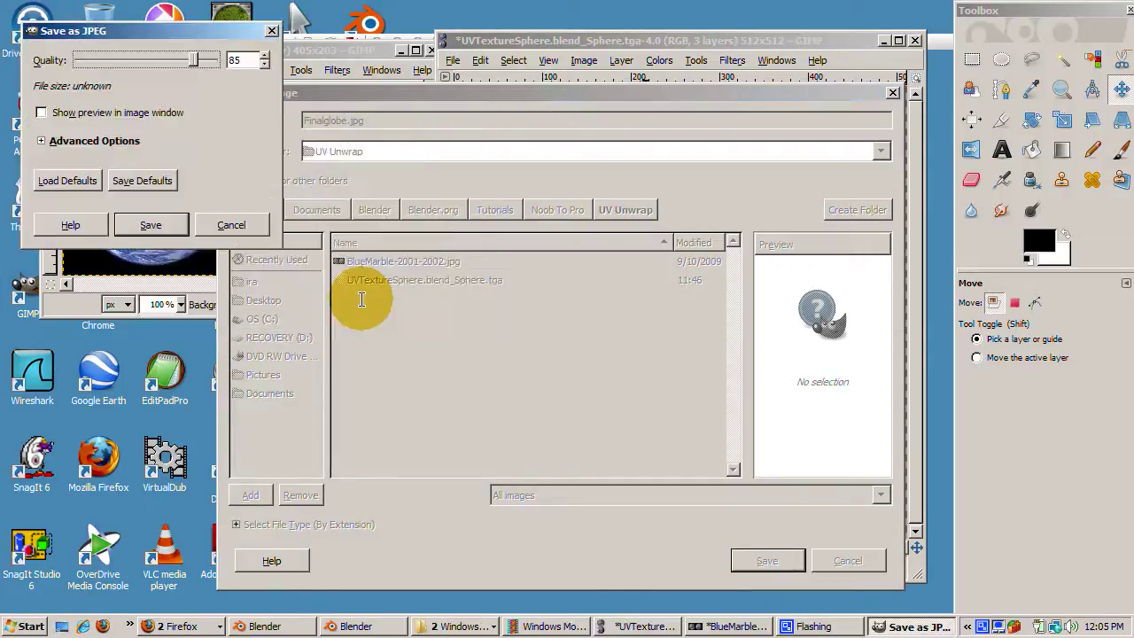
pyautogui.click(167, 224)
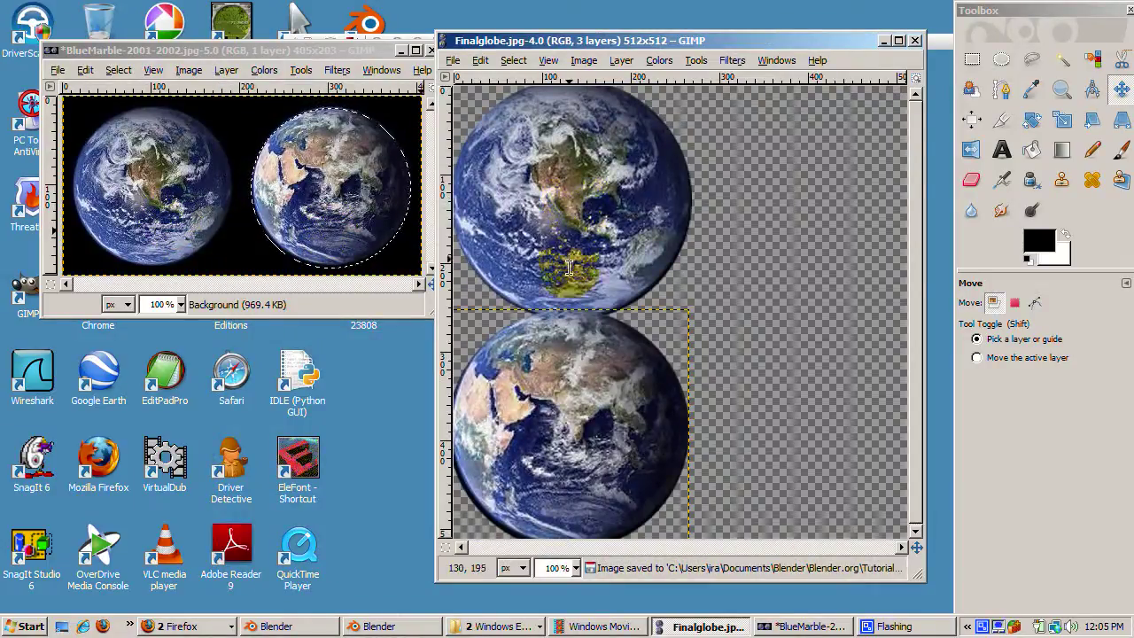
# Switch to Blender and open Finalglobe.jpg as the image for the sphere's UV layout
pyautogui.click(388, 626)
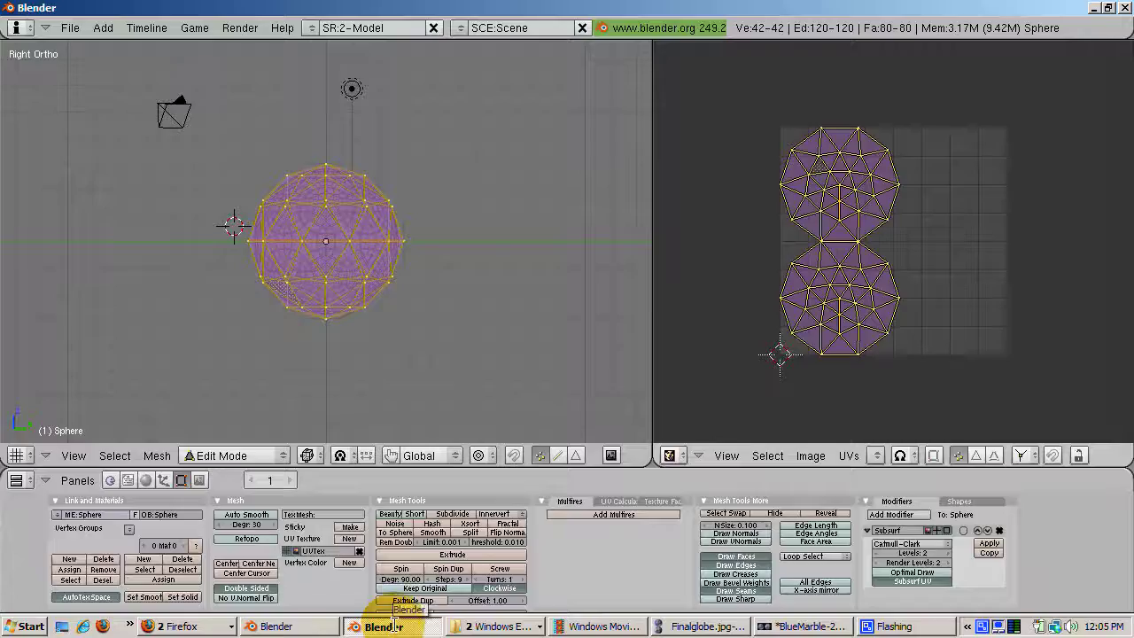
pyautogui.click(812, 456)
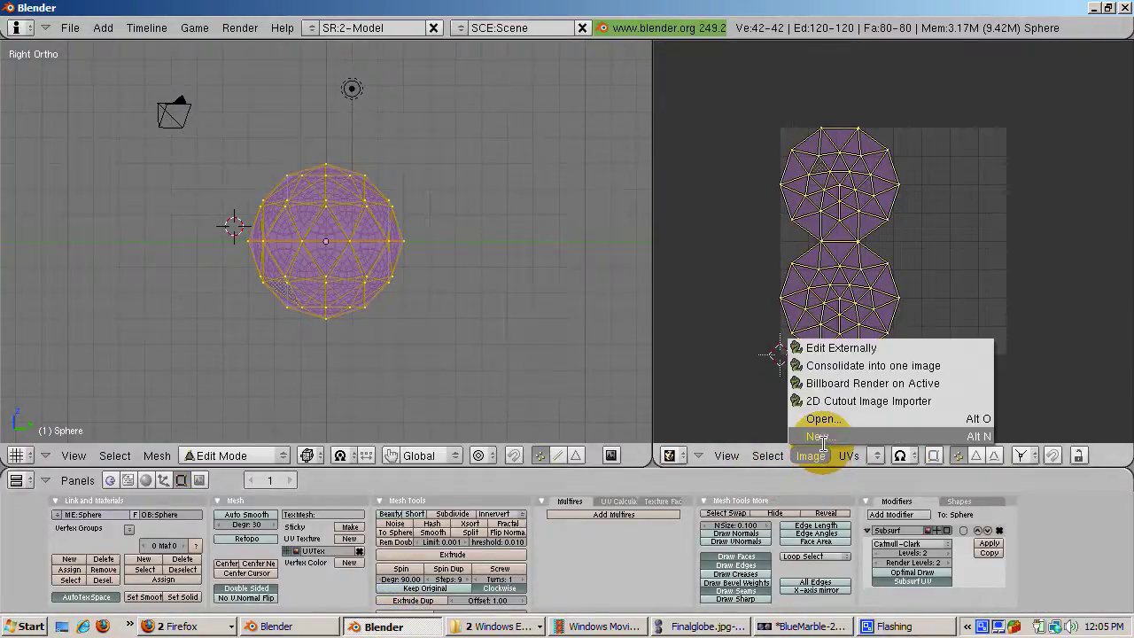
pyautogui.click(825, 420)
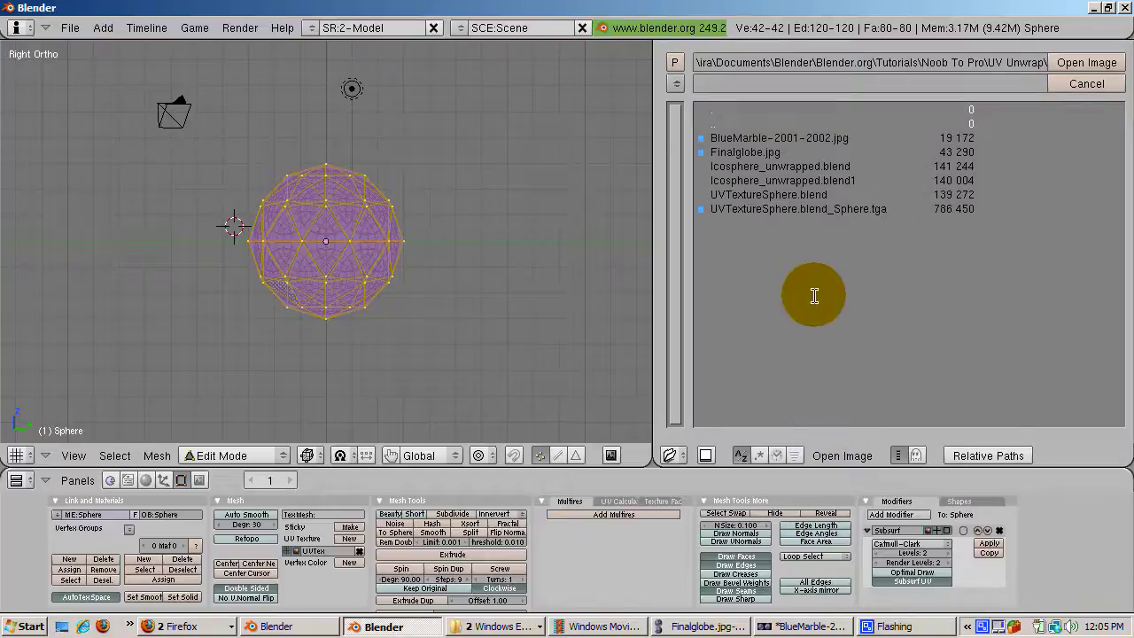
pyautogui.click(760, 151)
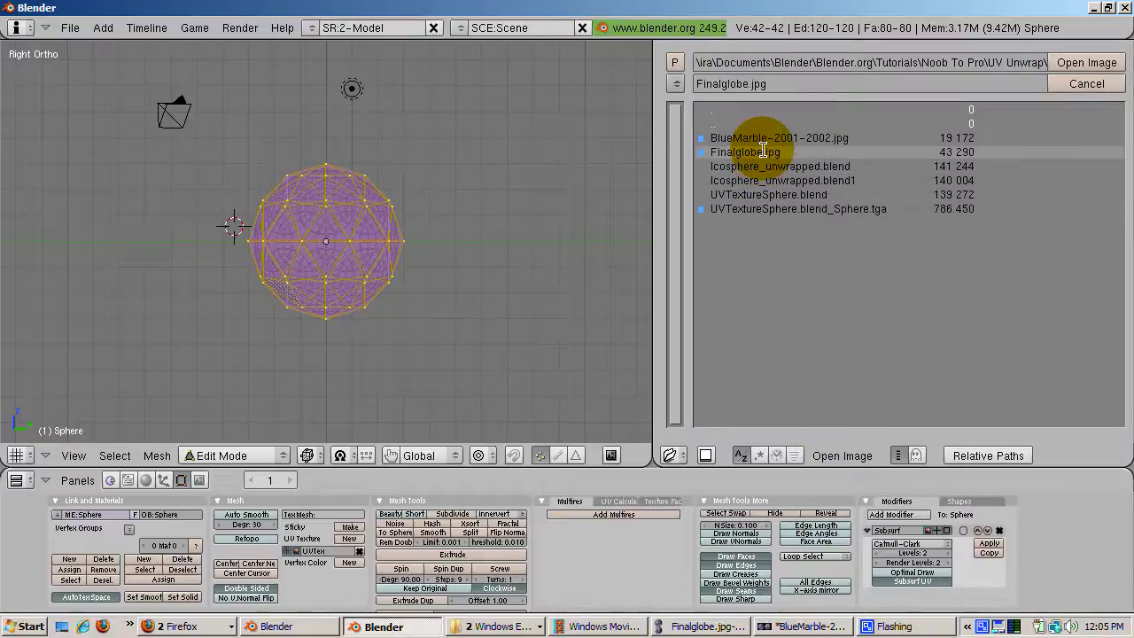
pyautogui.click(1070, 62)
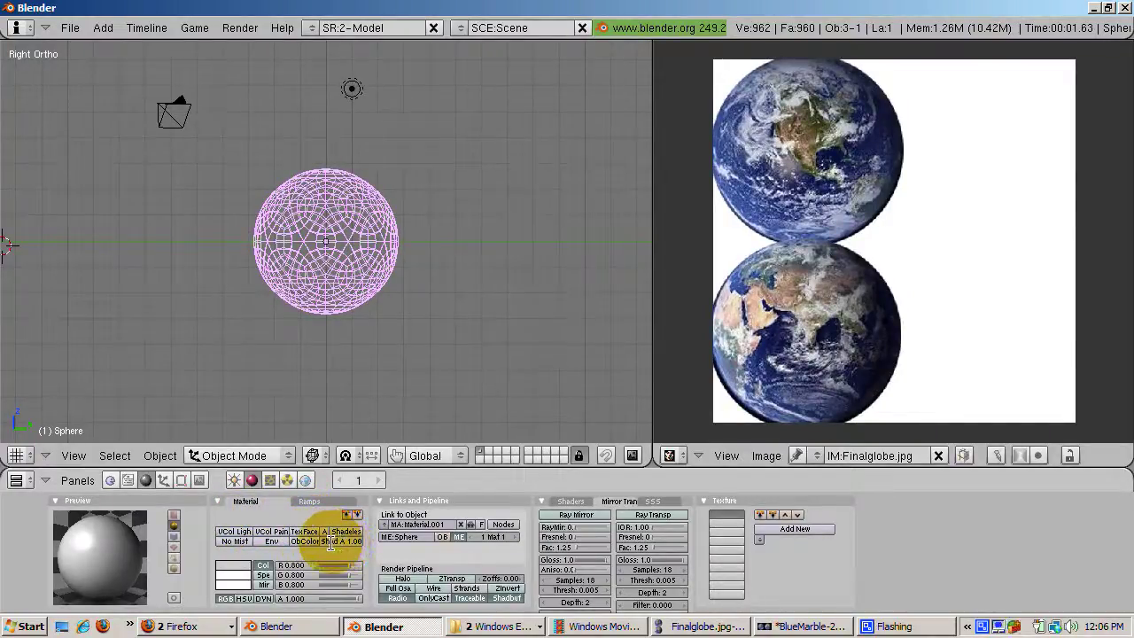
# Enable TexFace on the sphere's material, render the scene, and close the render window
pyautogui.click(304, 531)
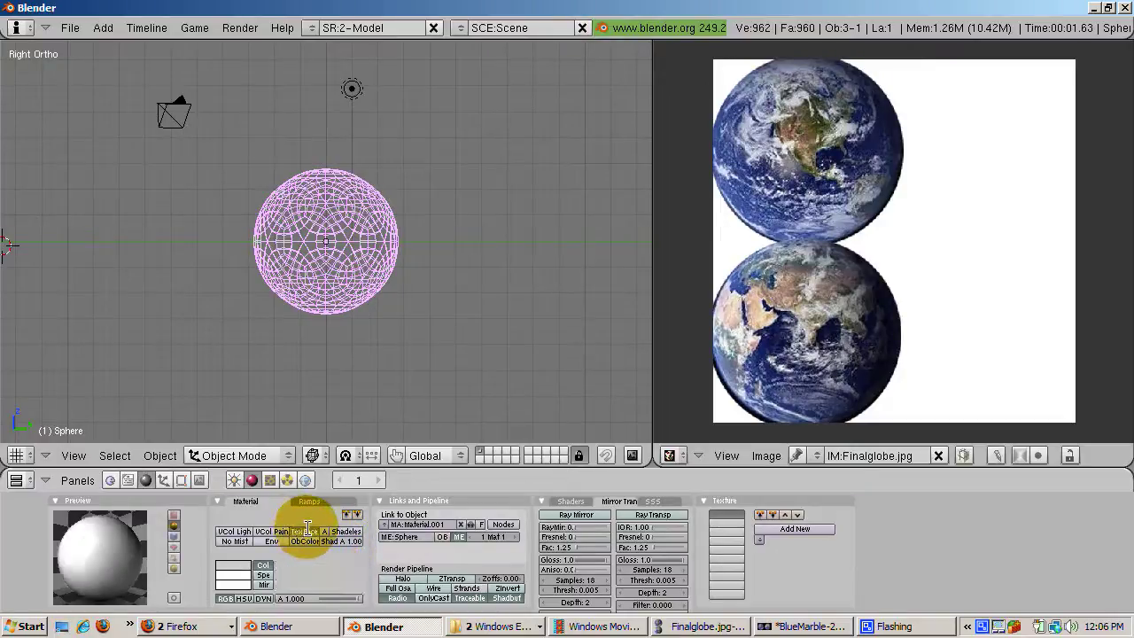
pyautogui.press('F12')
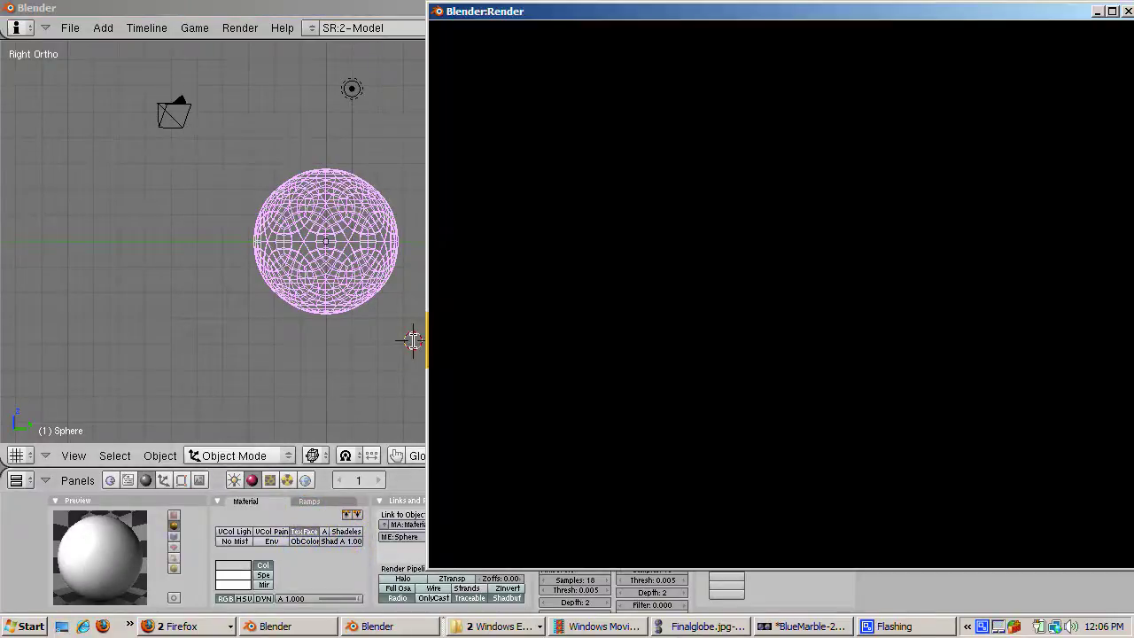
pyautogui.click(1128, 11)
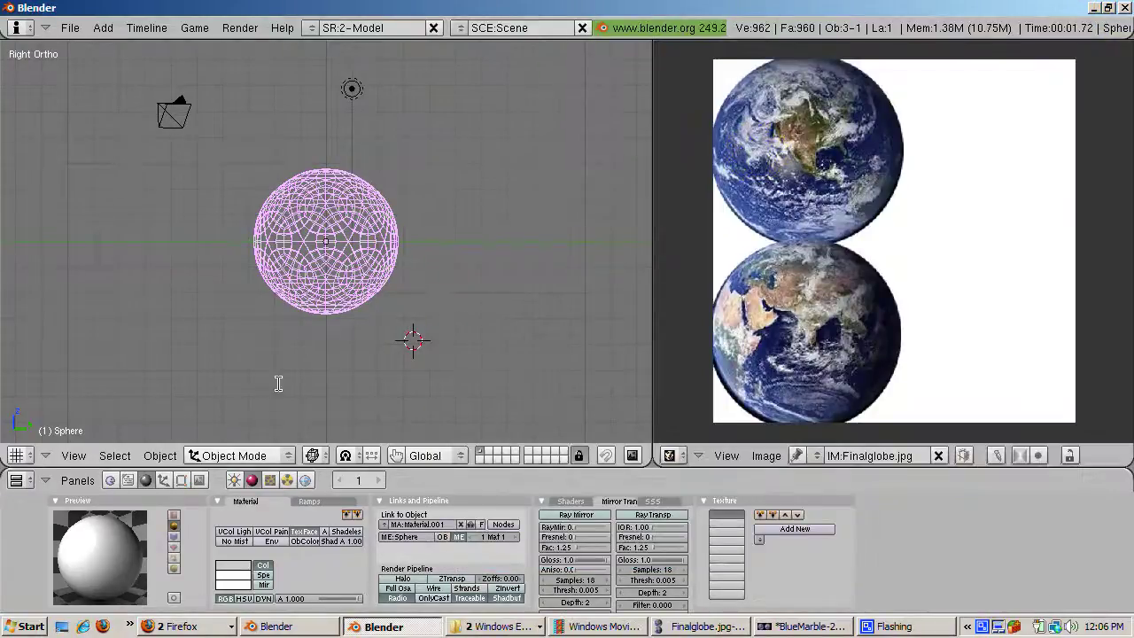
# Set the 3D view's draw type to Textured and inspect the Earth texture on the sphere from several angles
pyautogui.click(312, 455)
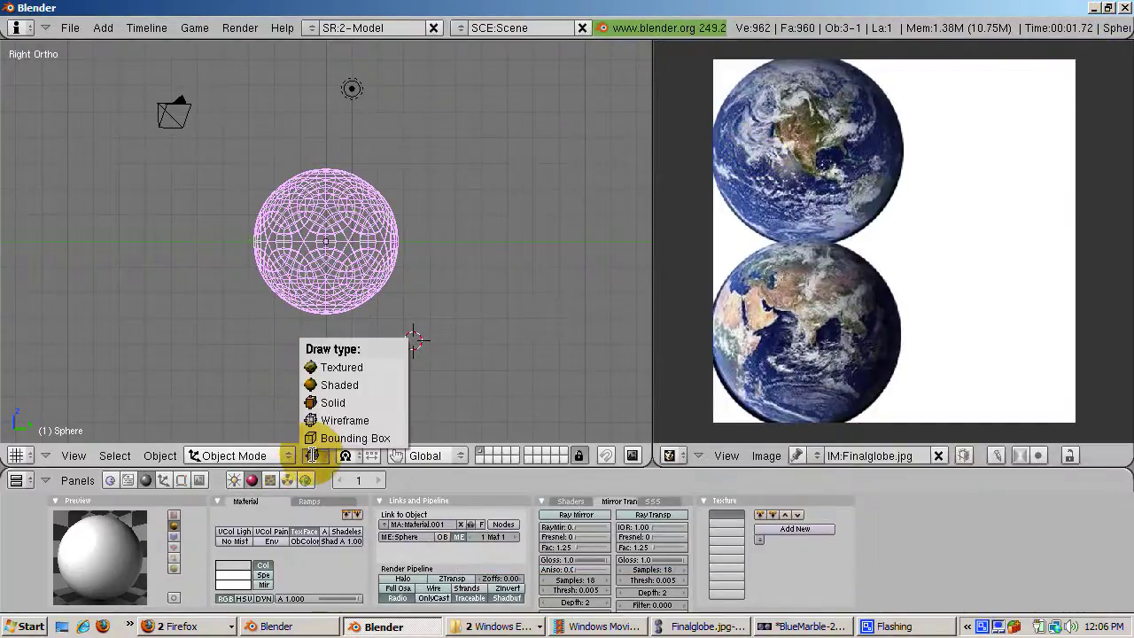
pyautogui.click(328, 368)
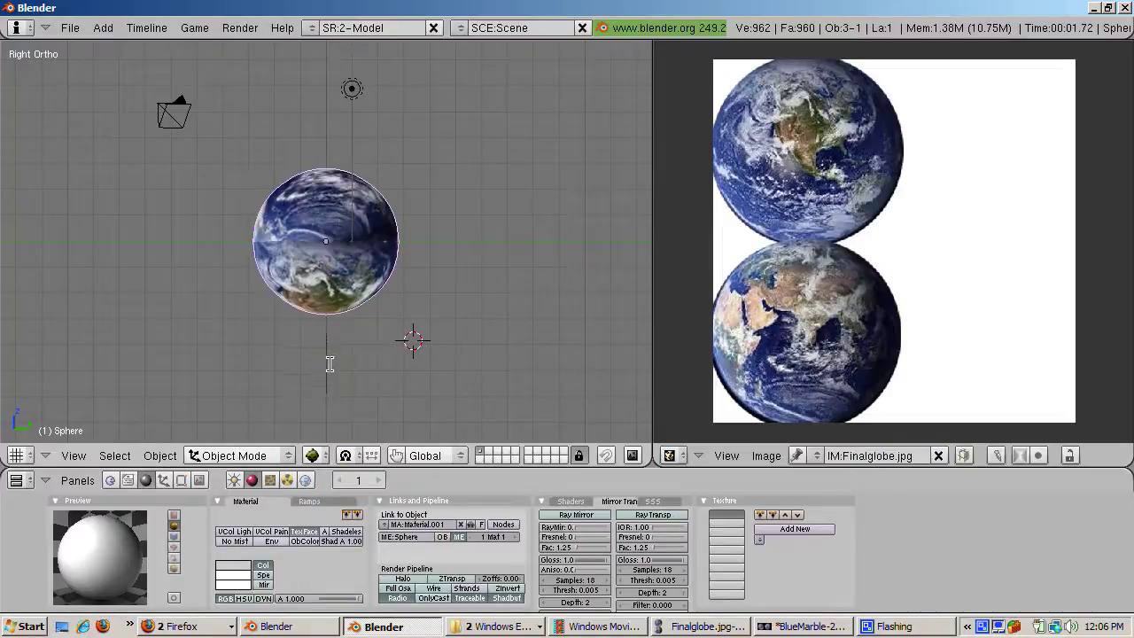
pyautogui.moveTo(329, 363)
pyautogui.mouseDown(button='middle')
pyautogui.moveTo(235, 281)
pyautogui.moveTo(392, 203)
pyautogui.moveTo(399, 321)
pyautogui.moveTo(309, 410)
pyautogui.moveTo(341, 377)
pyautogui.mouseUp(button='middle')
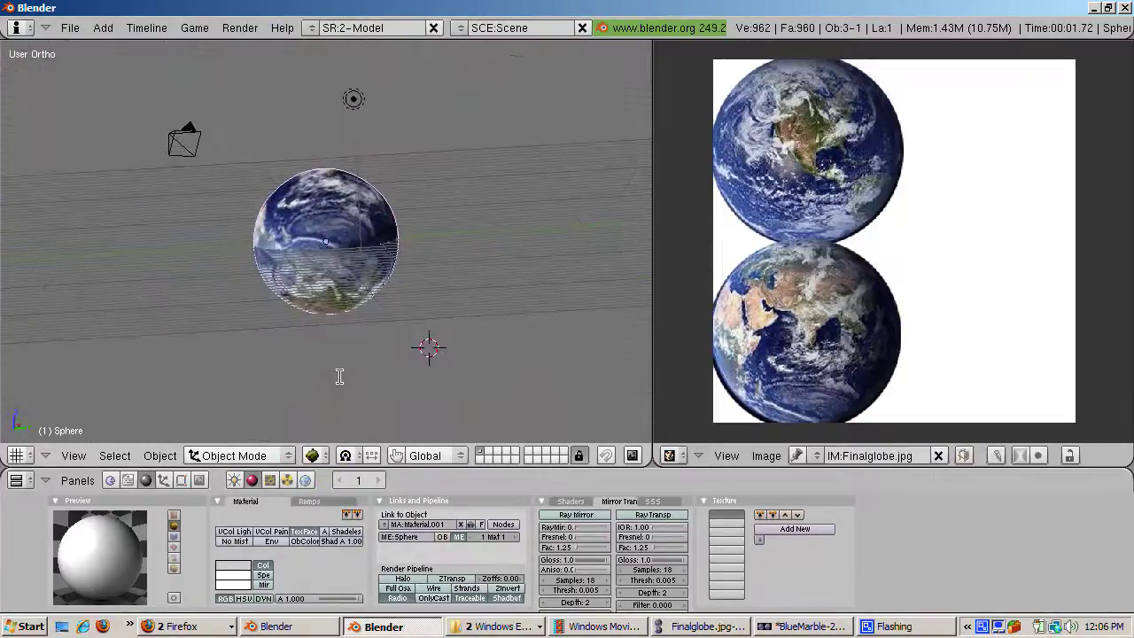
pyautogui.click(339, 376)
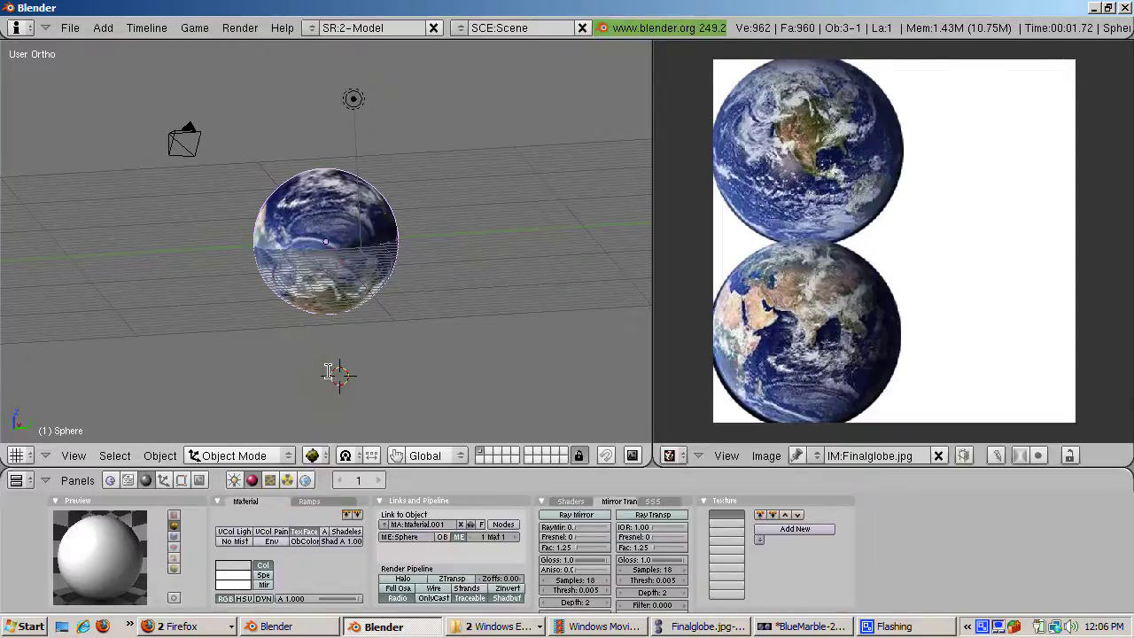
pyautogui.moveTo(328, 372); pyautogui.dragTo(319, 253, button='middle')
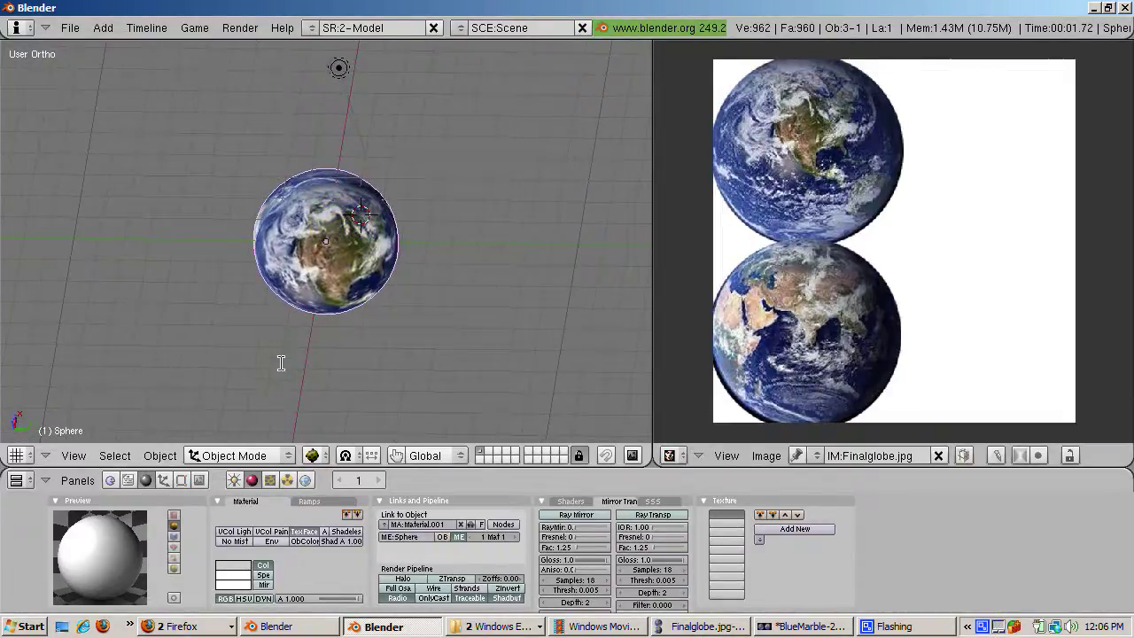
pyautogui.moveTo(281, 363); pyautogui.dragTo(344, 232, button='middle')
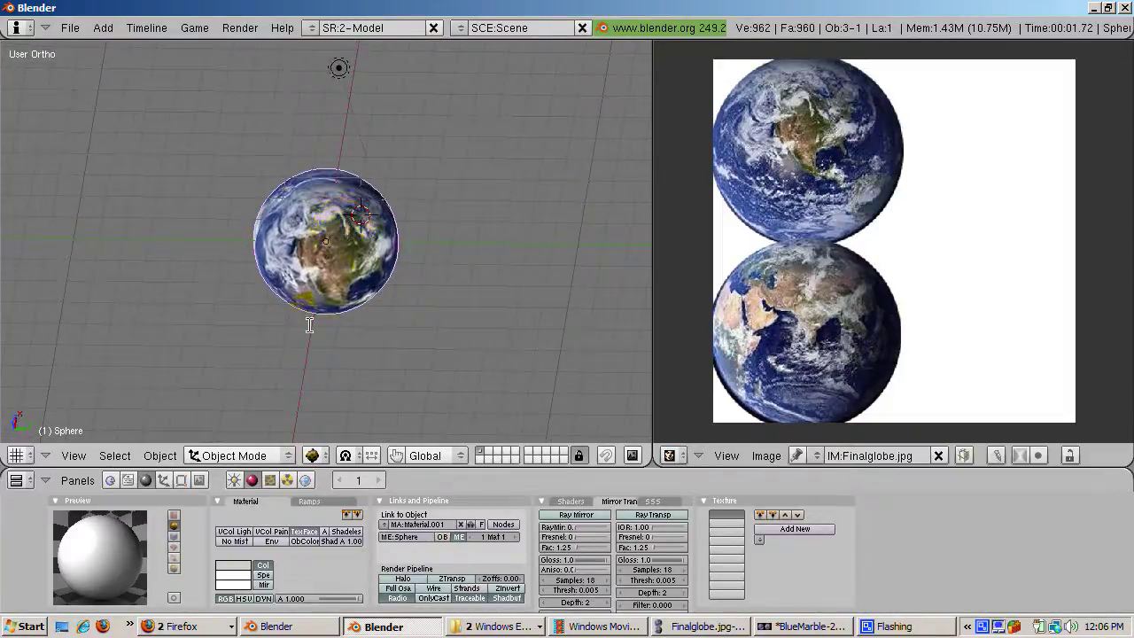